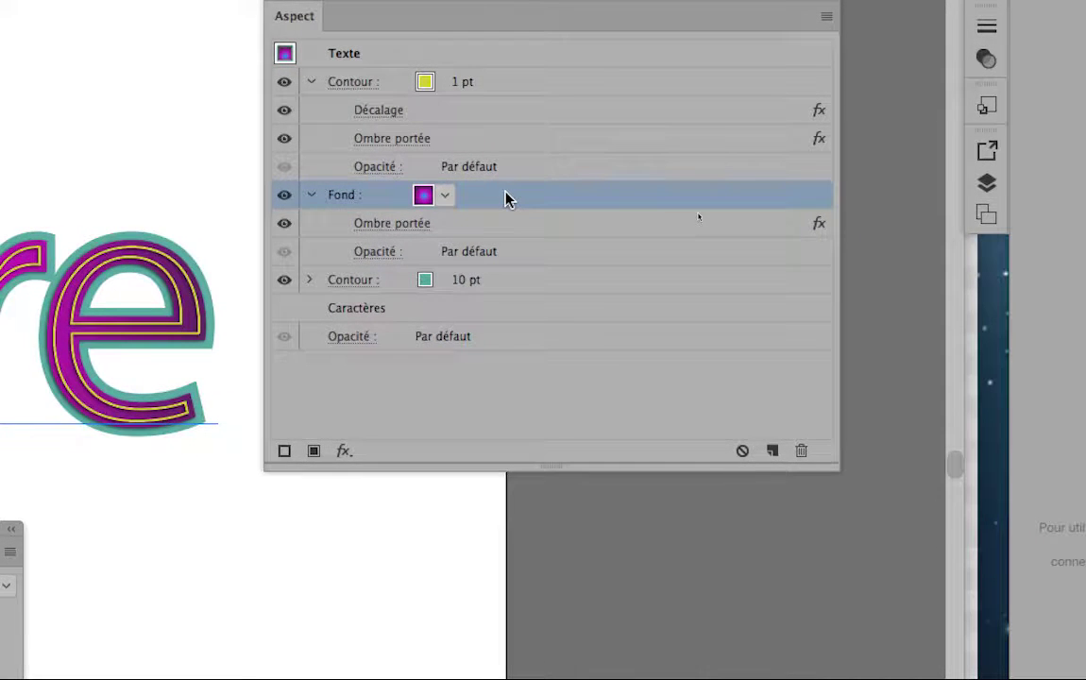
Duplicate the text's gradient fill in its appearance, and collapse the details of the upper fill and the 1 pt stroke
drag(505, 197, 772, 451)
drag(604, 288, 604, 288)
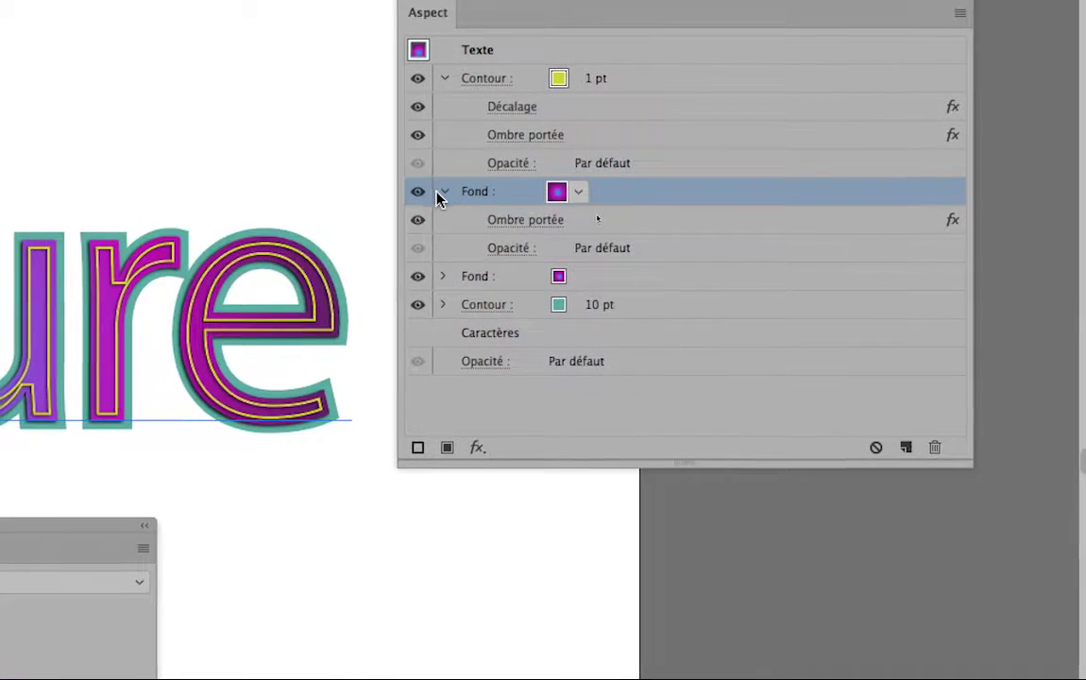
click(356, 176)
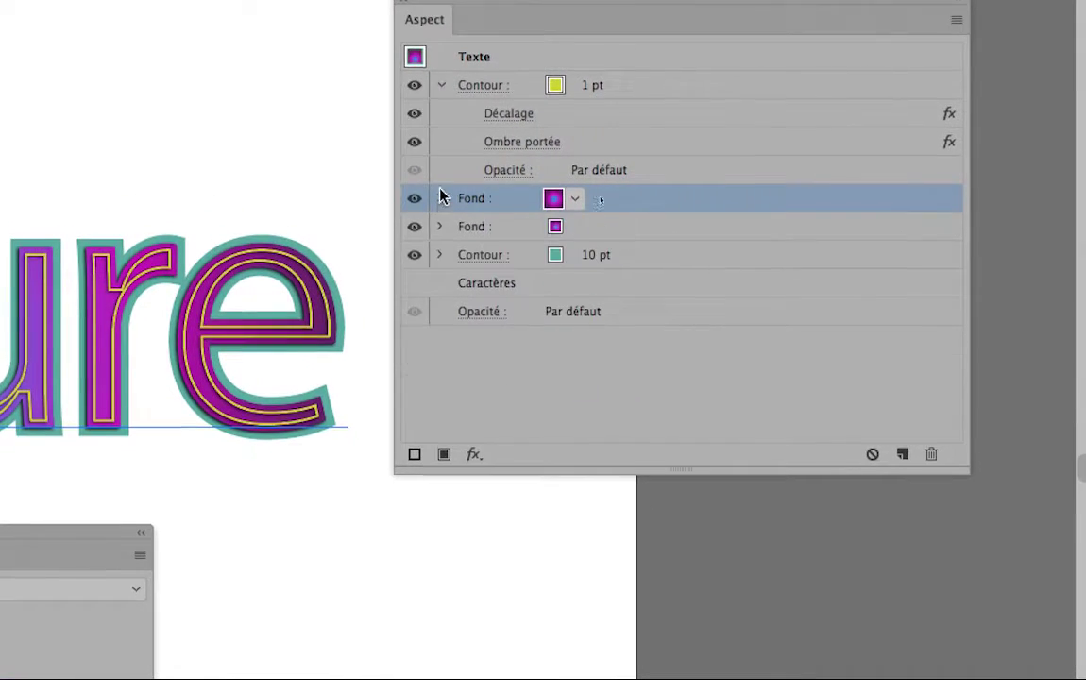
click(438, 156)
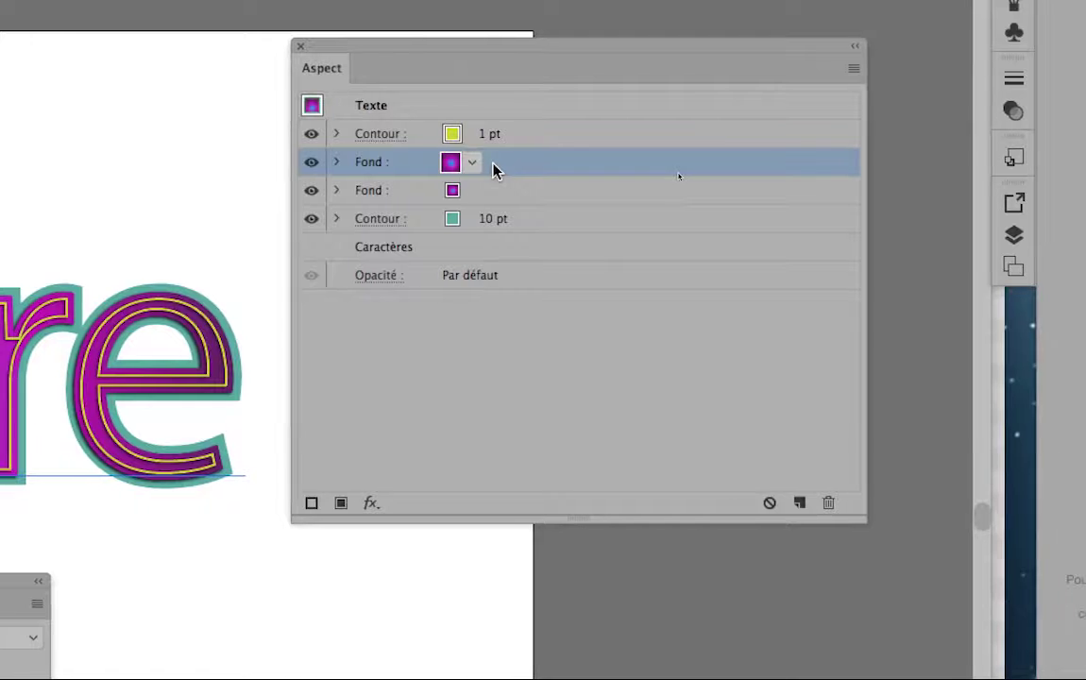
Try the green foliage pattern and the Pompadour pattern swatches on the upper fill
click(472, 164)
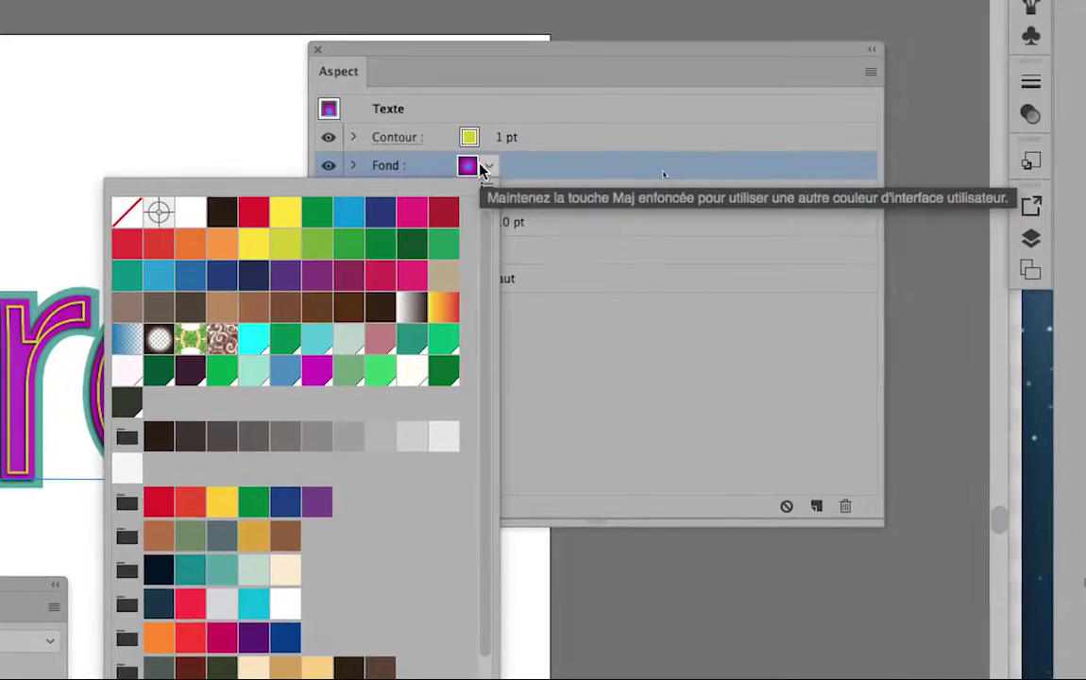
click(633, 78)
click(633, 78)
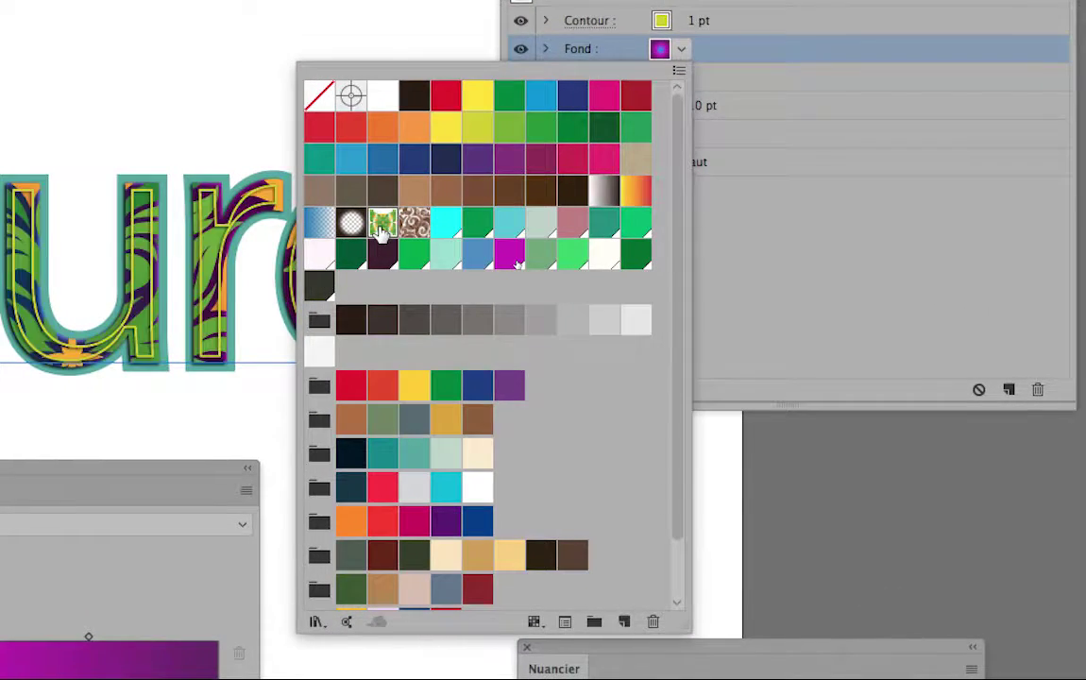
click(380, 227)
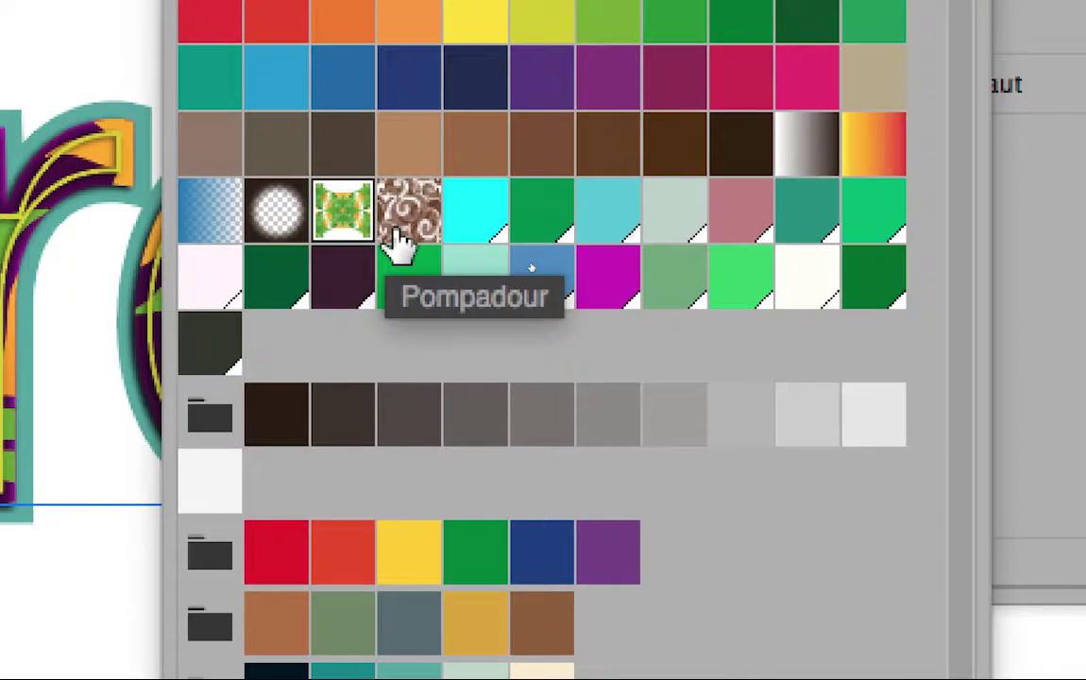
click(430, 232)
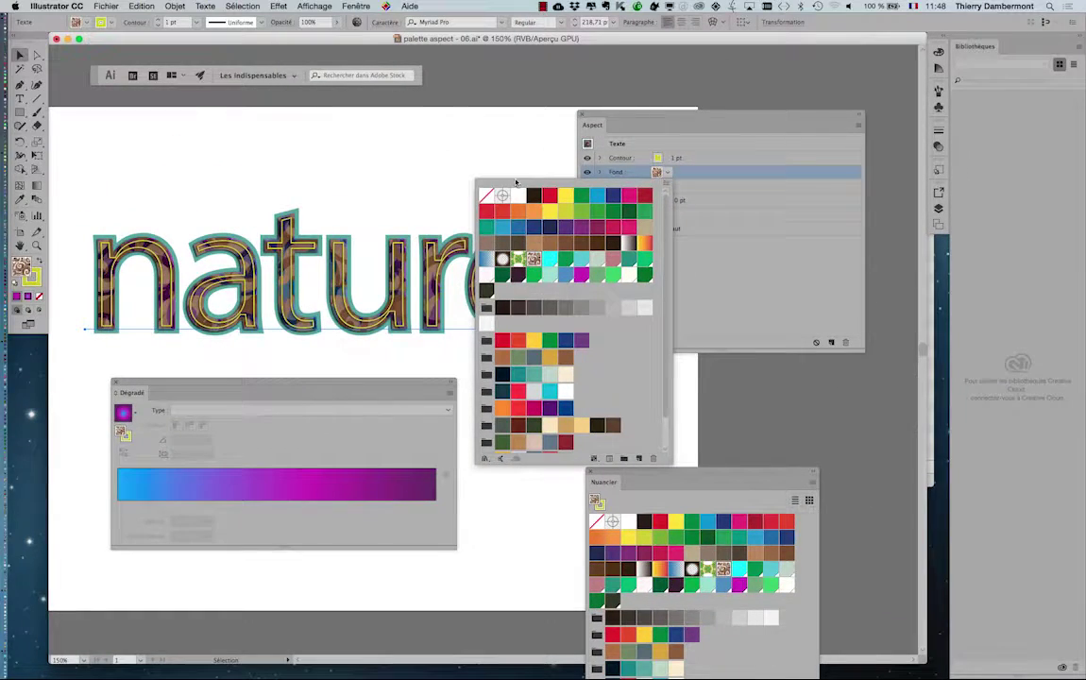
click(612, 115)
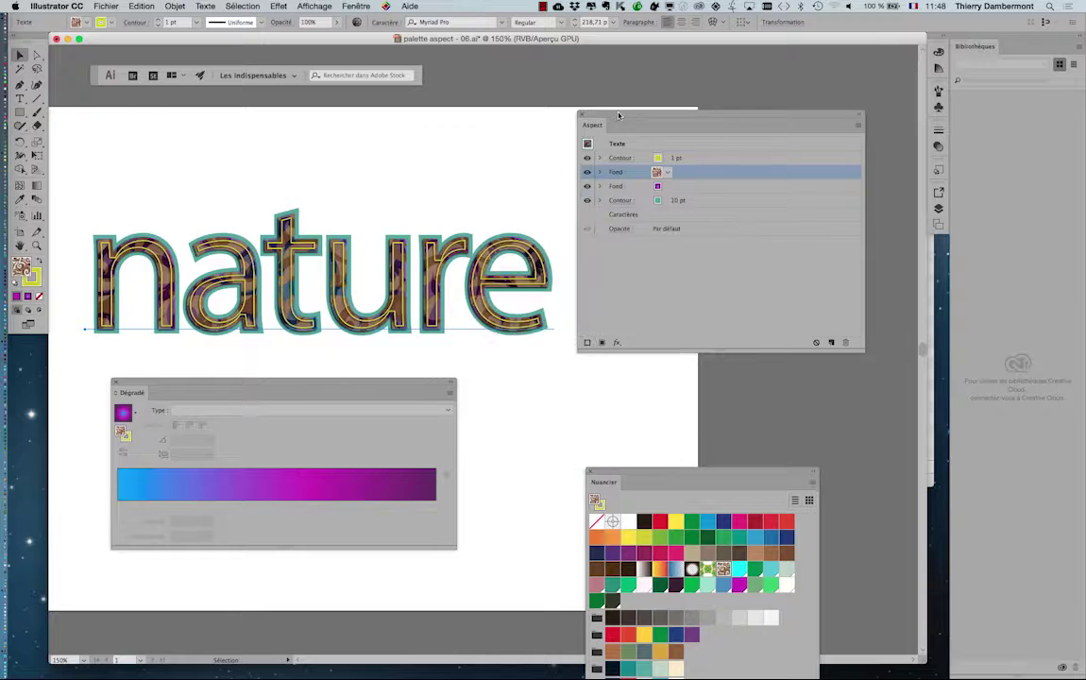
Clear the Appearance and Gradient panels away from the text, then select the lower gradient fill and expand its attributes
drag(612, 116, 532, 109)
scroll(424, 283, up, 5)
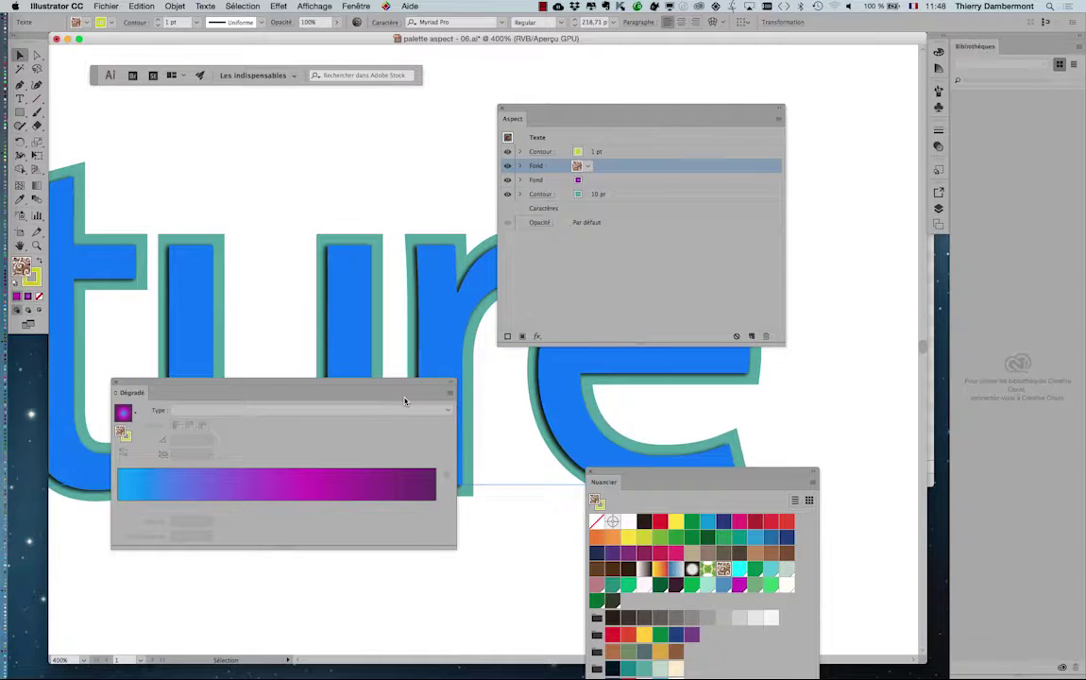
drag(405, 385, 499, 603)
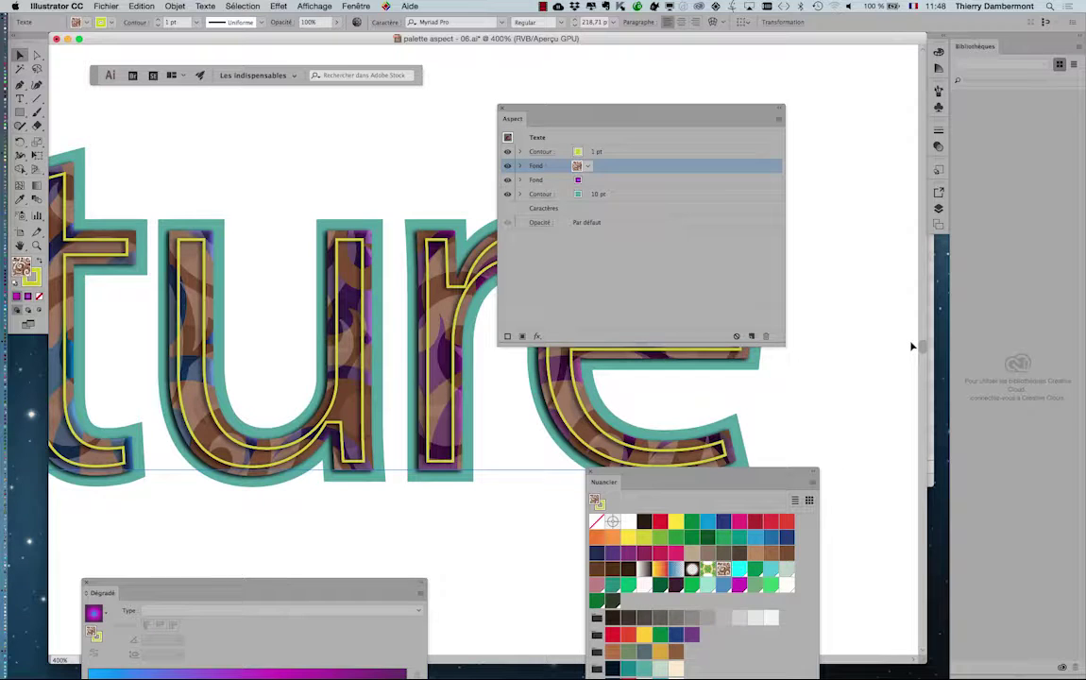
drag(578, 179, 578, 180)
click(585, 185)
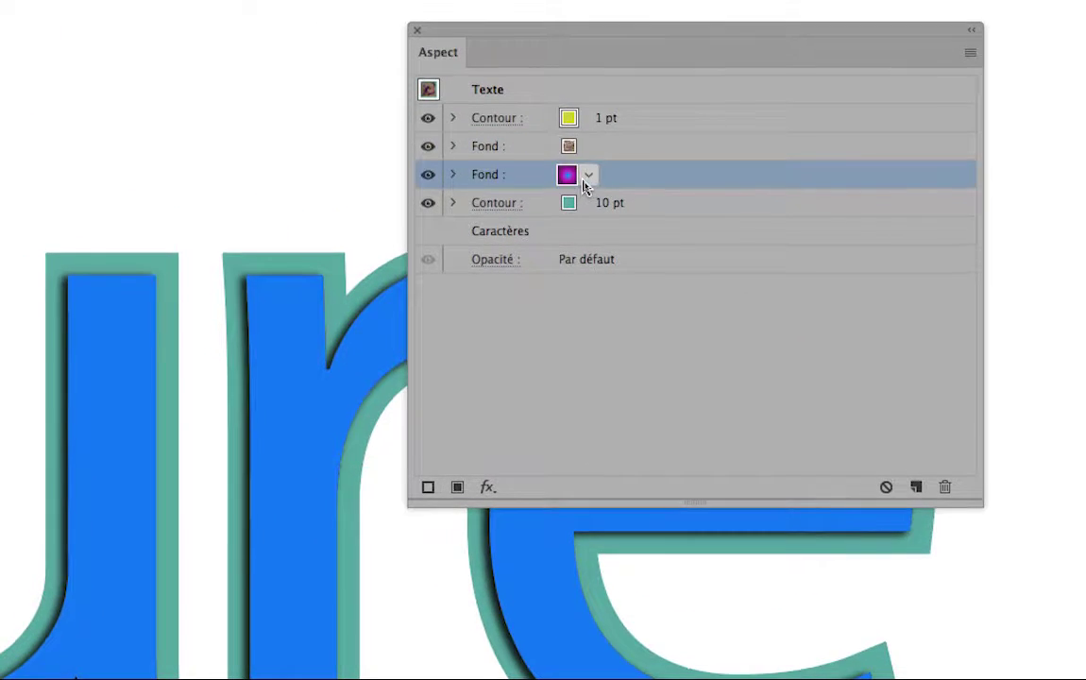
click(587, 176)
click(584, 184)
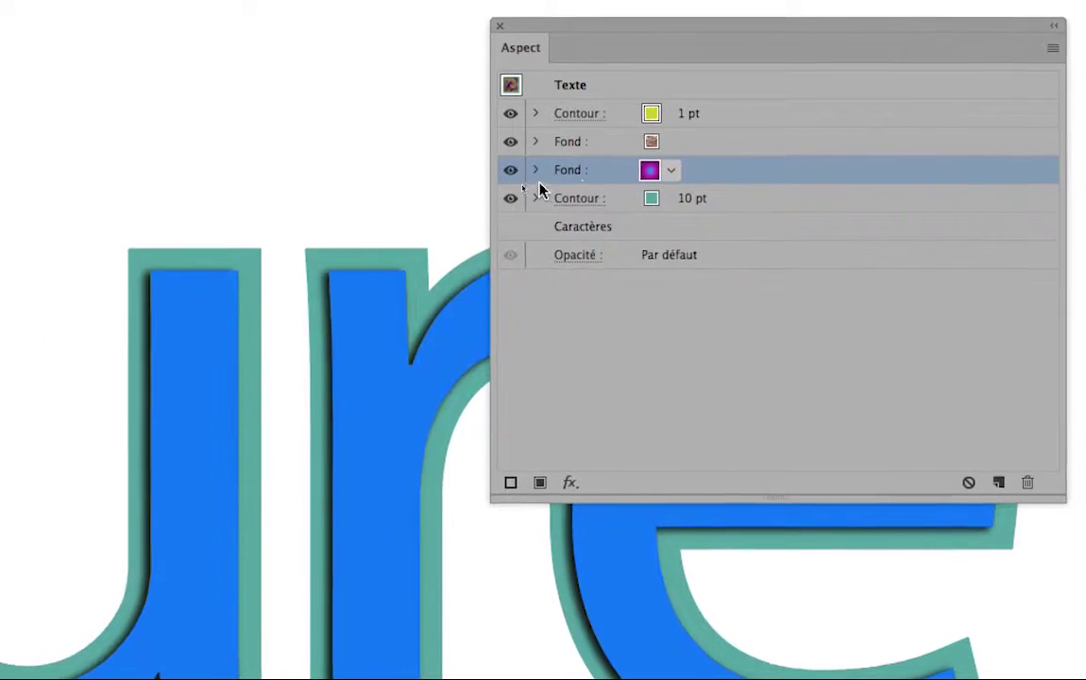
click(535, 172)
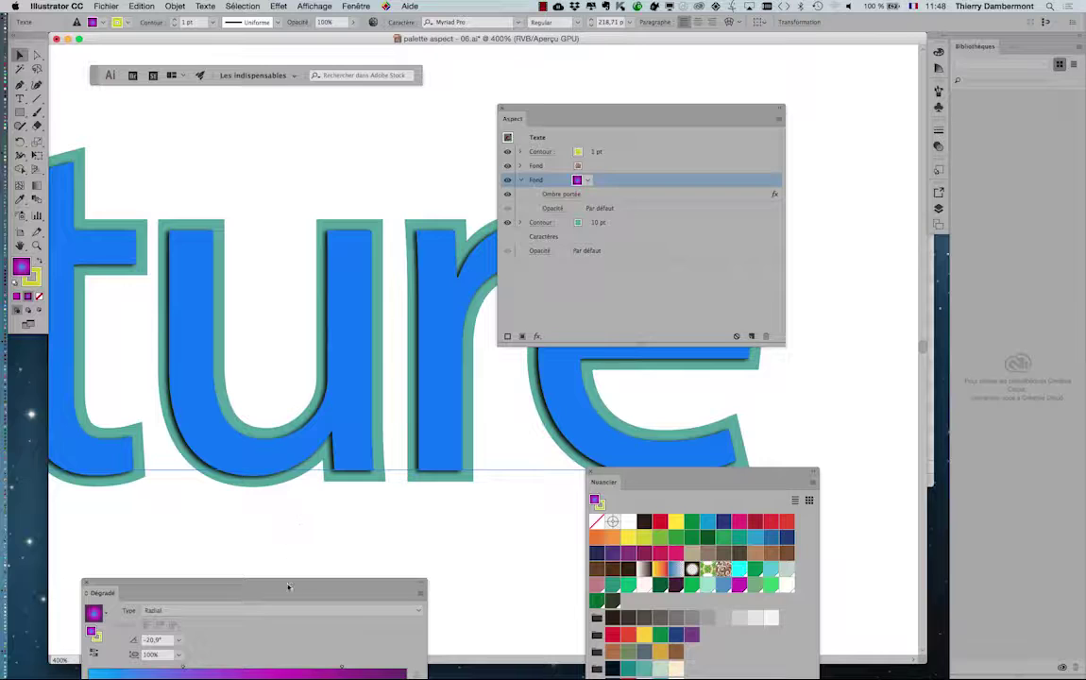
Recolor the lower fill's radial gradient with yellow, orange and green stops
drag(289, 587, 977, 79)
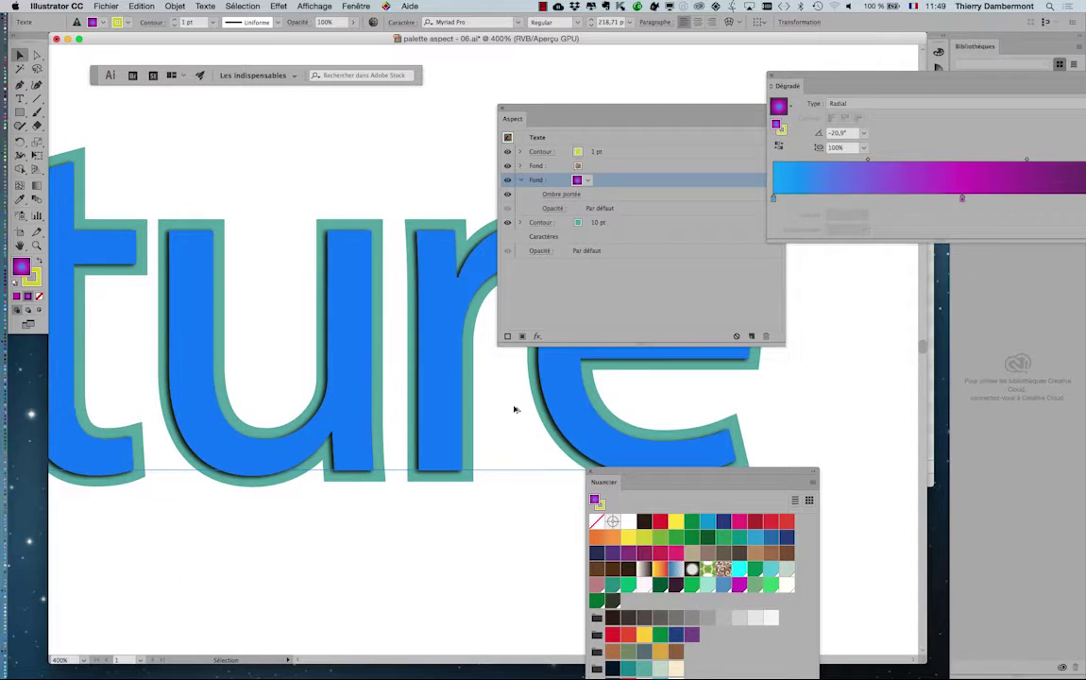
scroll(524, 434, down, 2)
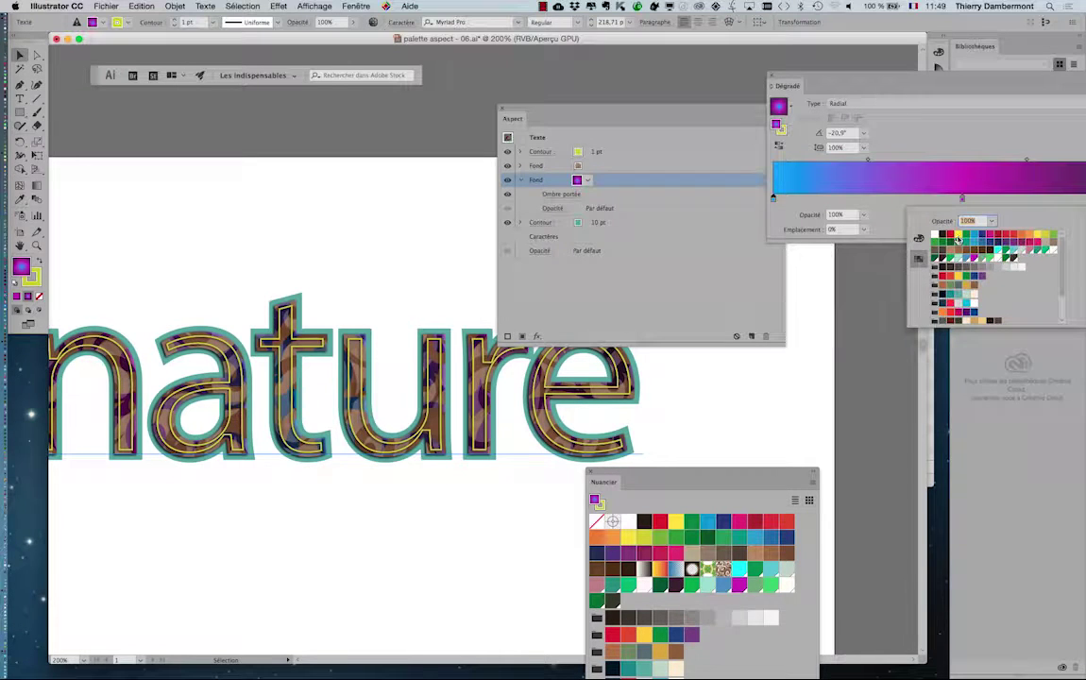
click(931, 79)
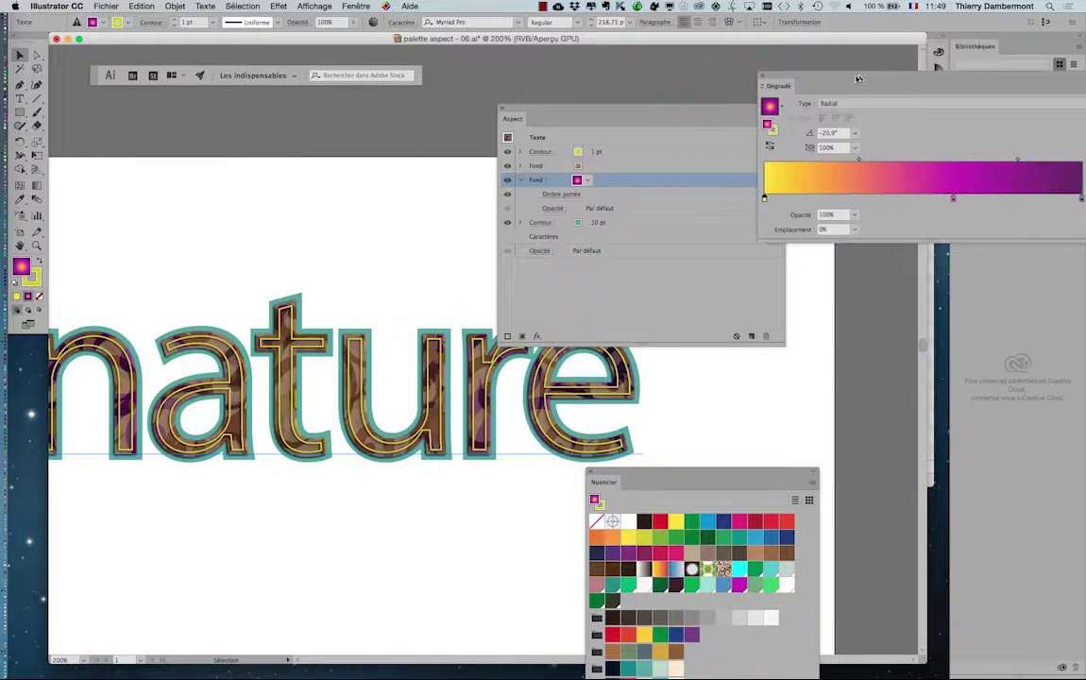
drag(857, 78, 797, 56)
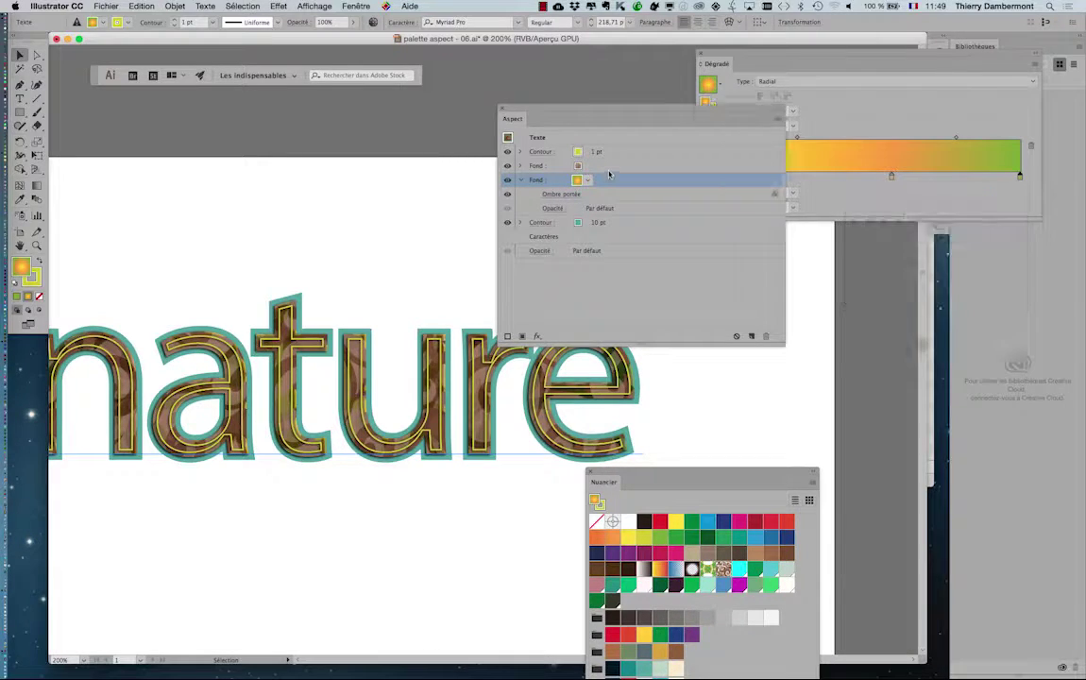
Select the upper fill and apply the green foliage pattern swatch to it
scroll(411, 350, up, 2)
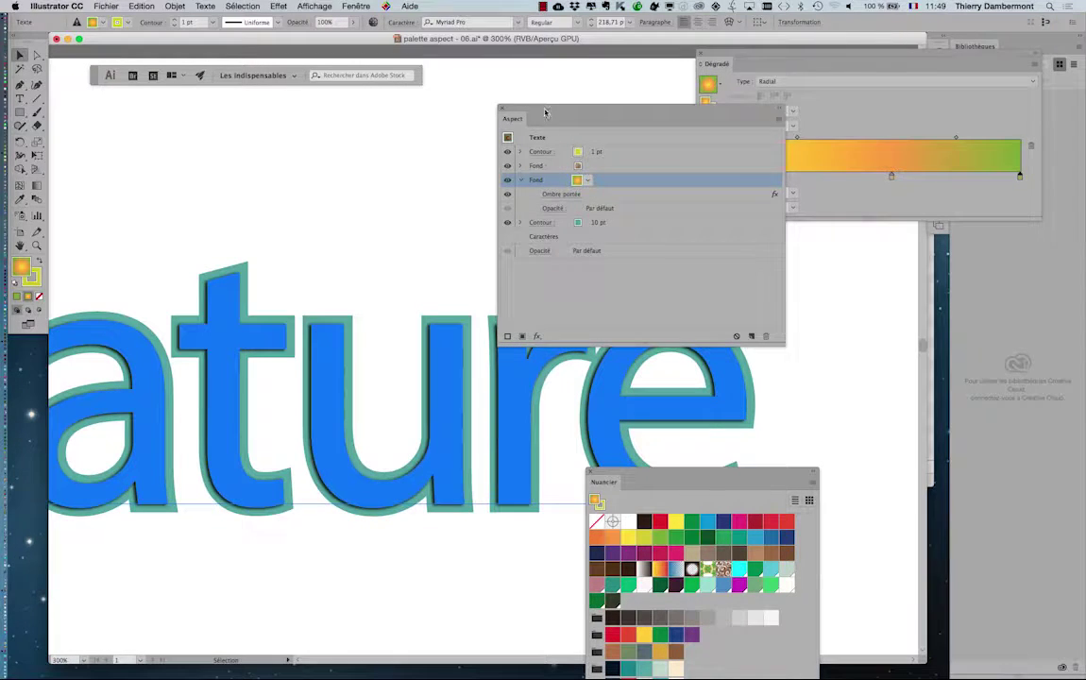
drag(545, 112, 585, 64)
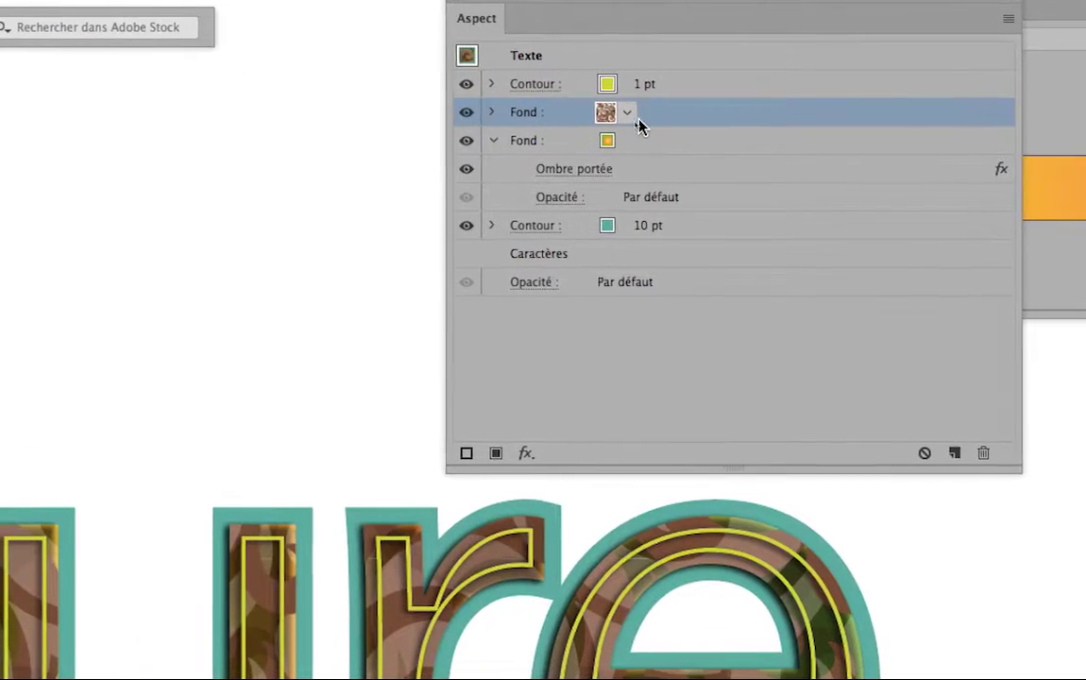
click(628, 113)
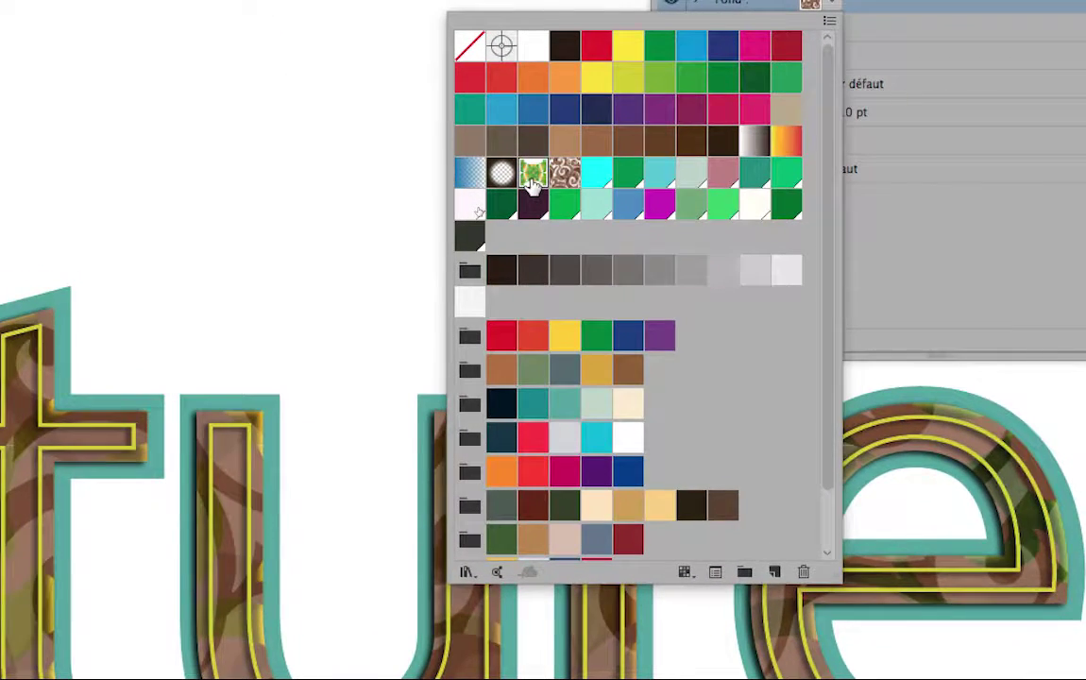
click(534, 184)
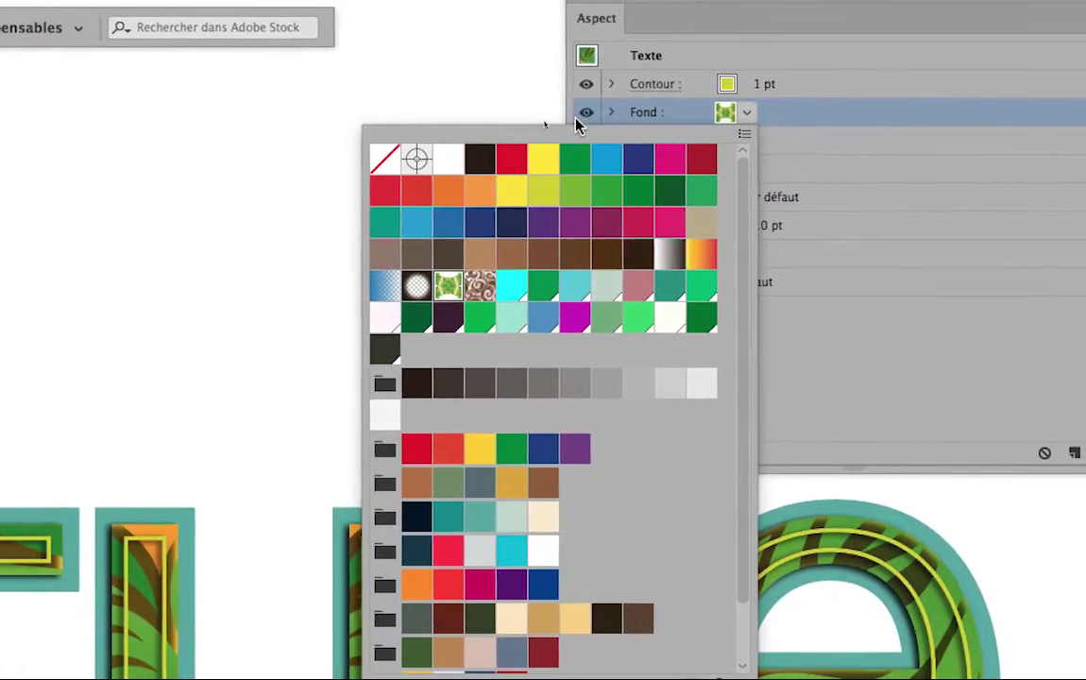
Toggle the visibility of the upper pattern fill to compare the text with and without it
click(581, 120)
click(580, 120)
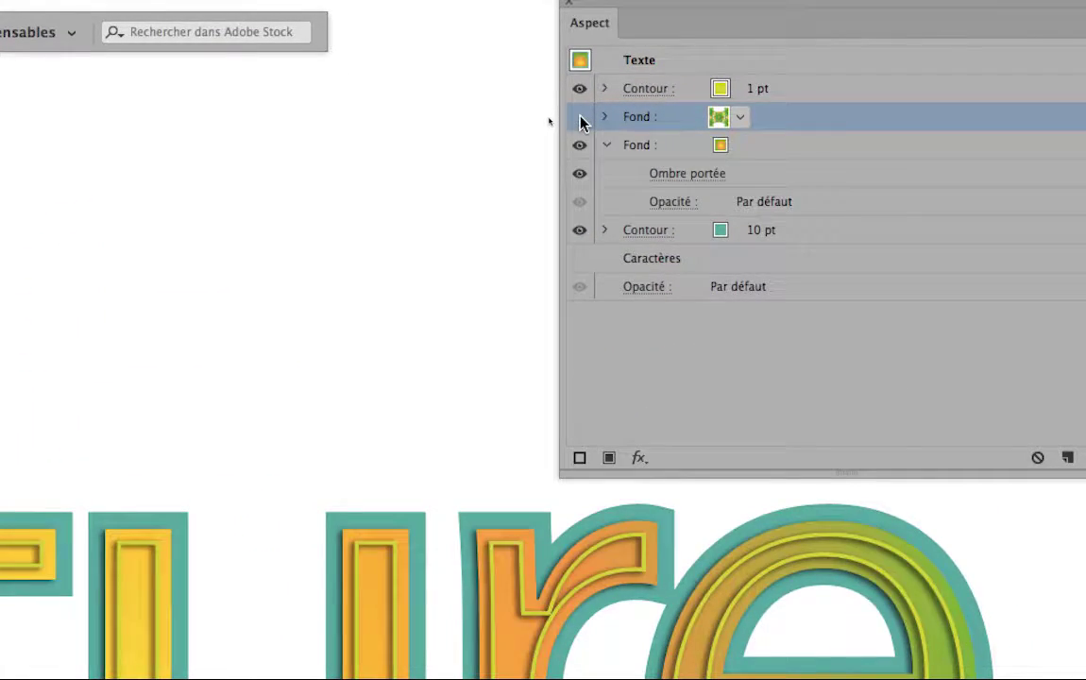
click(580, 120)
click(580, 120)
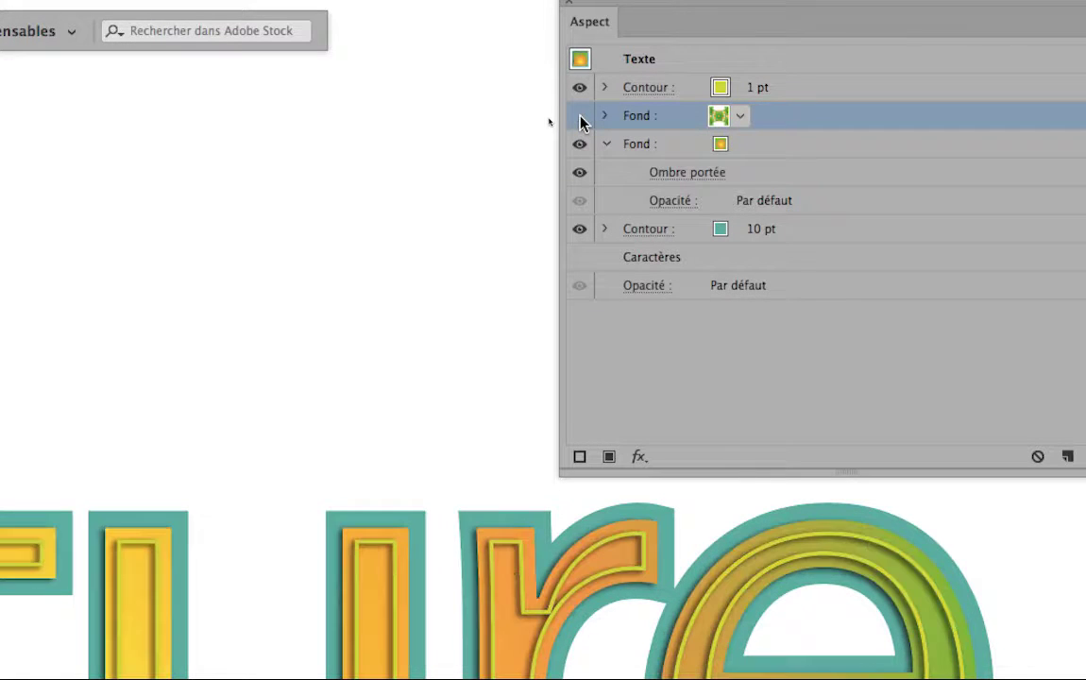
click(580, 120)
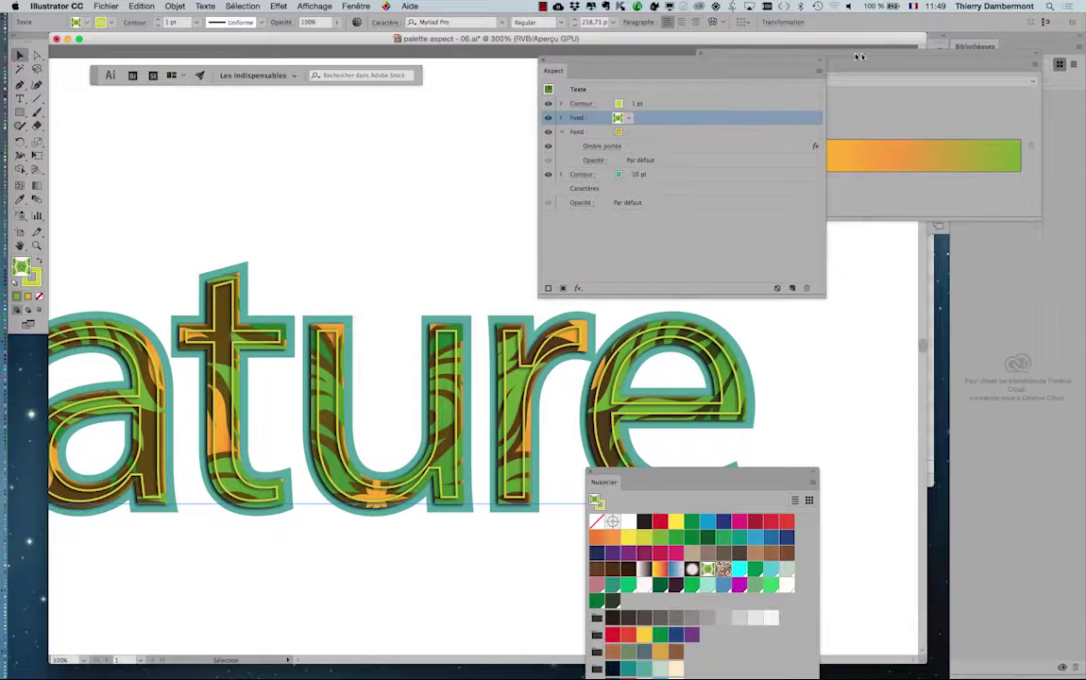
Move the Gradient and Appearance panels clear of the artwork and open the swatch choices for the upper pattern fill
drag(875, 58, 346, 551)
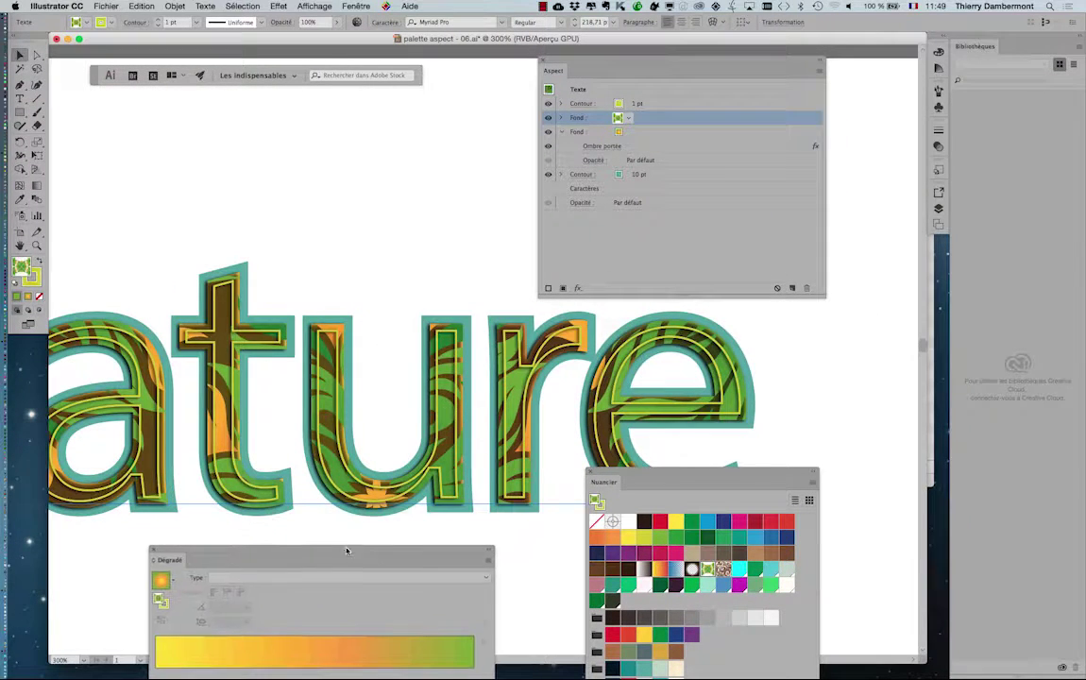
drag(555, 63, 742, 47)
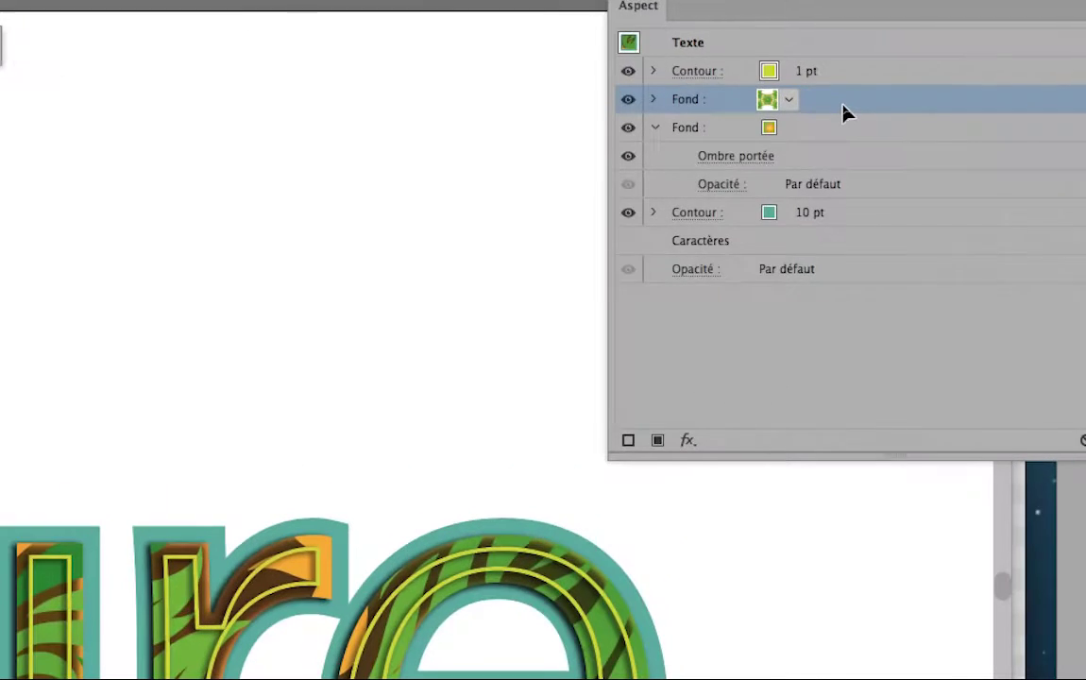
click(815, 102)
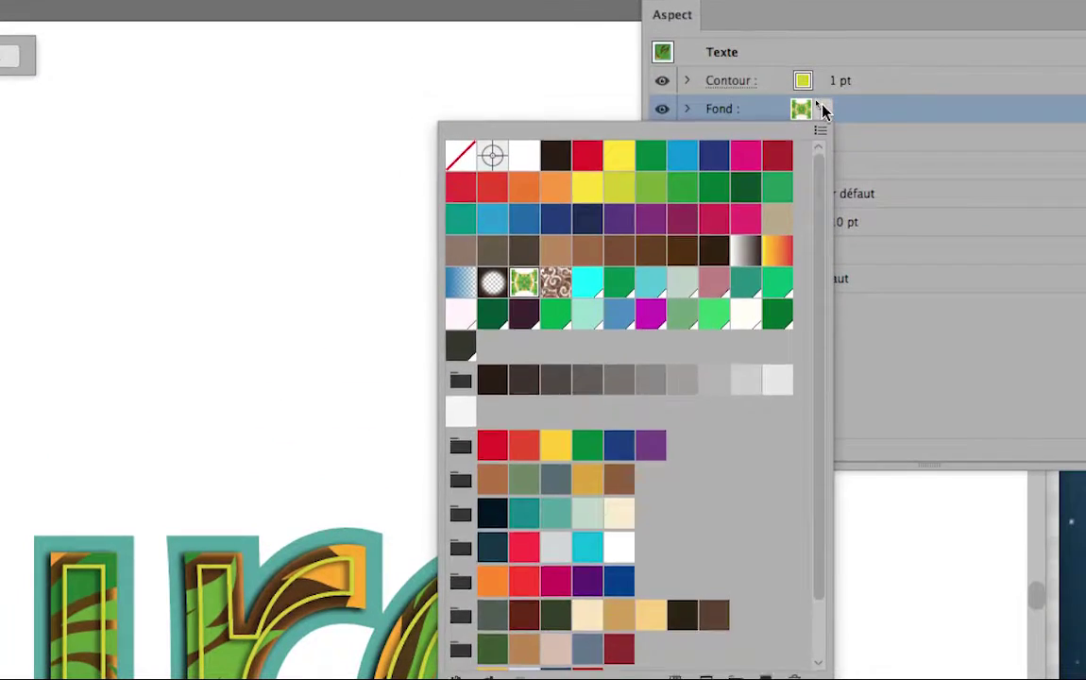
click(824, 109)
click(824, 109)
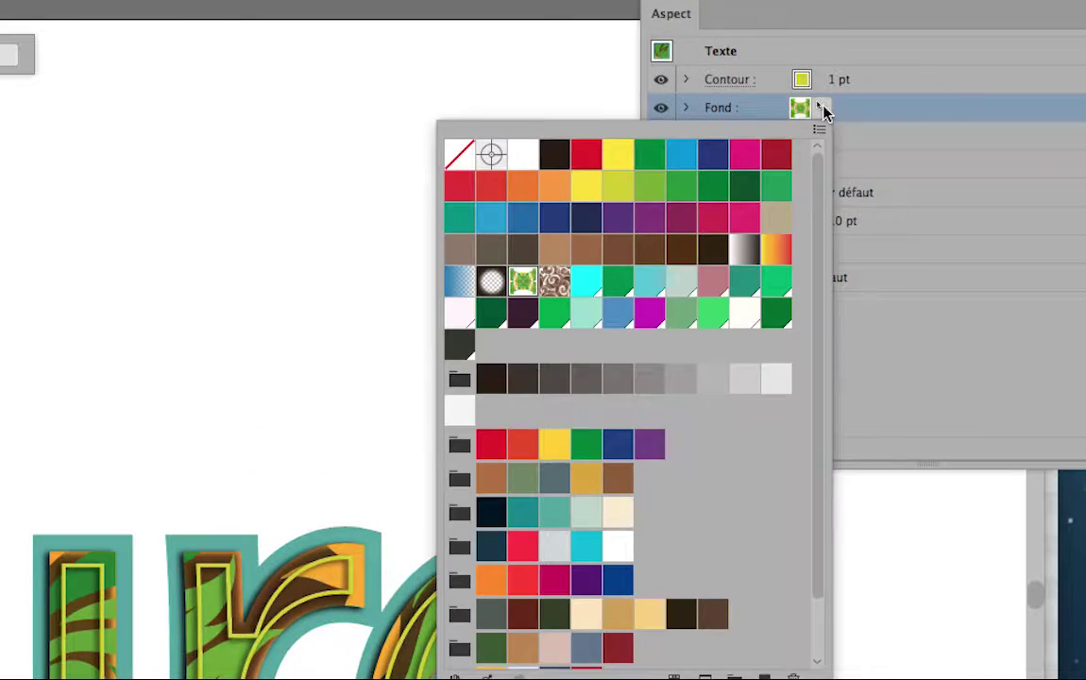
click(823, 108)
click(824, 109)
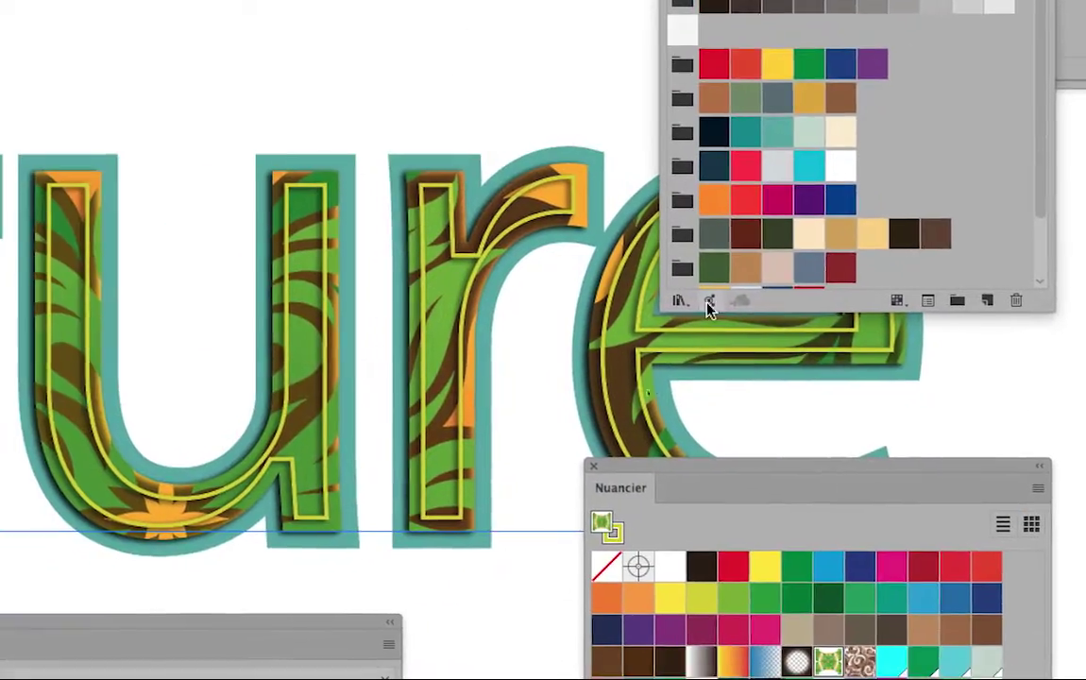
Open the Héritage décoratif pattern library from the decorative pattern libraries
click(452, 678)
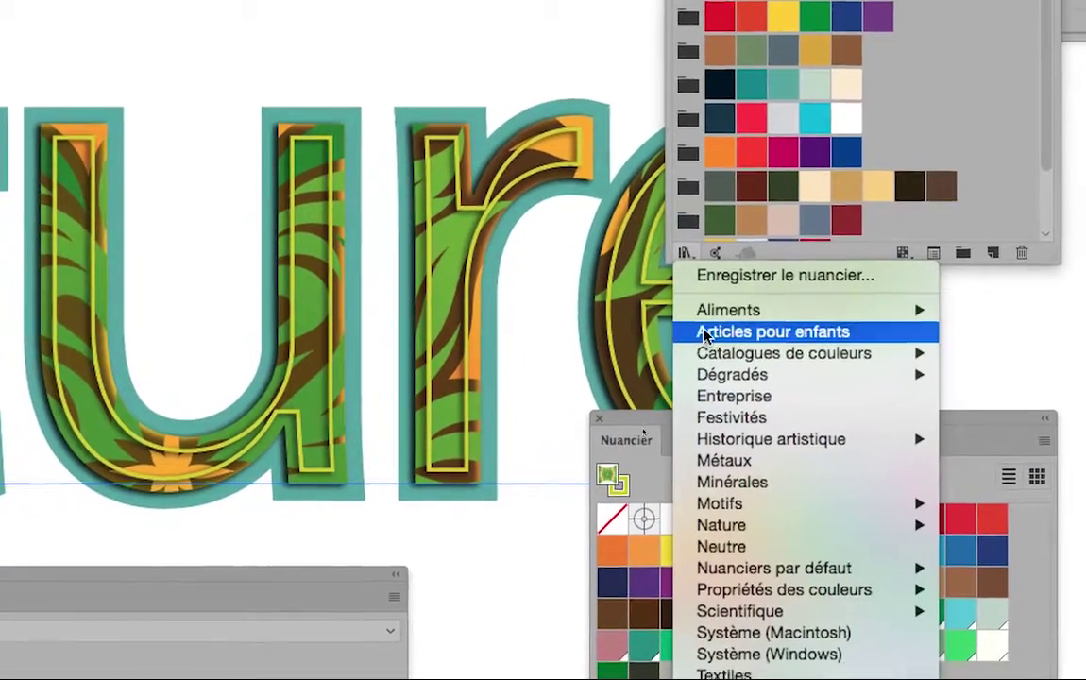
mouse_move(719, 402)
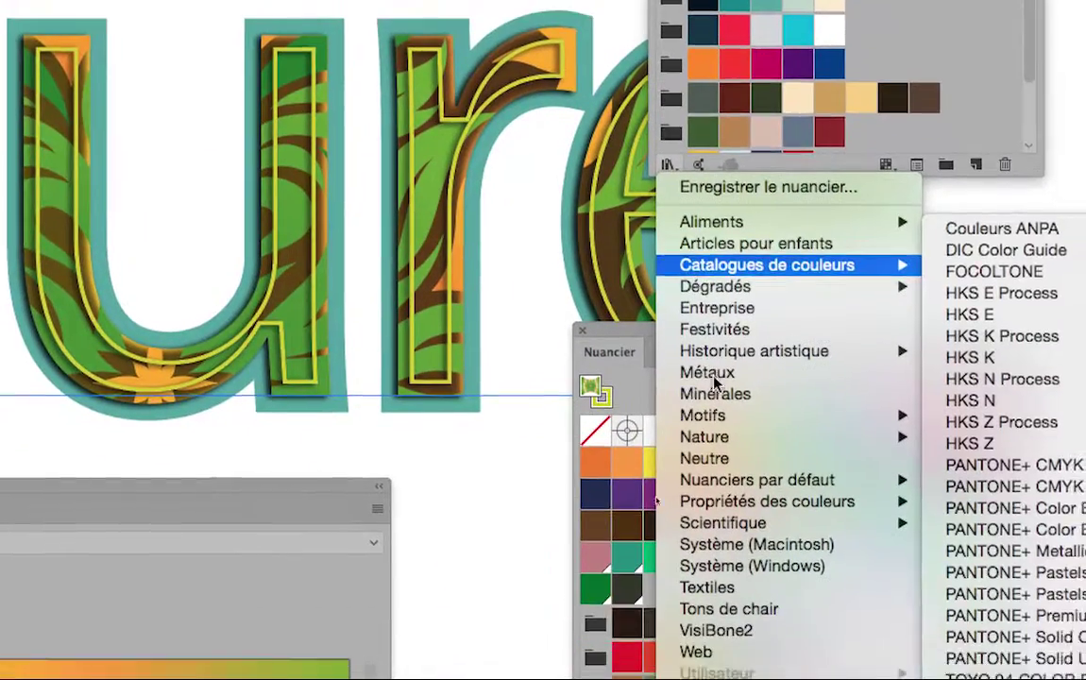
mouse_move(729, 498)
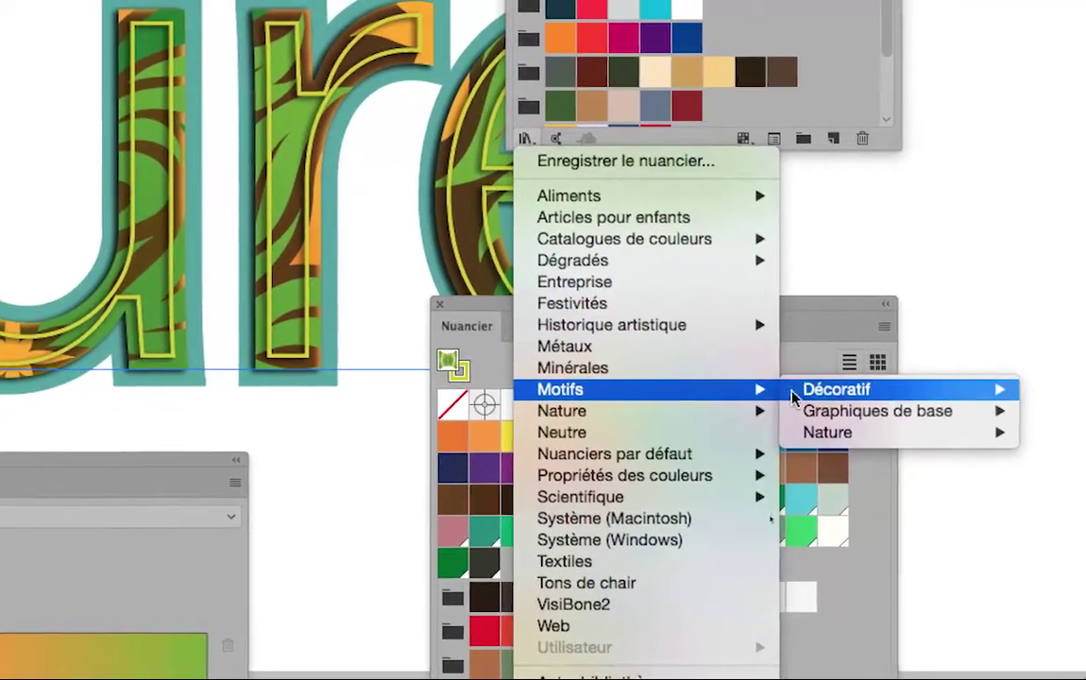
mouse_move(1083, 391)
mouse_move(897, 434)
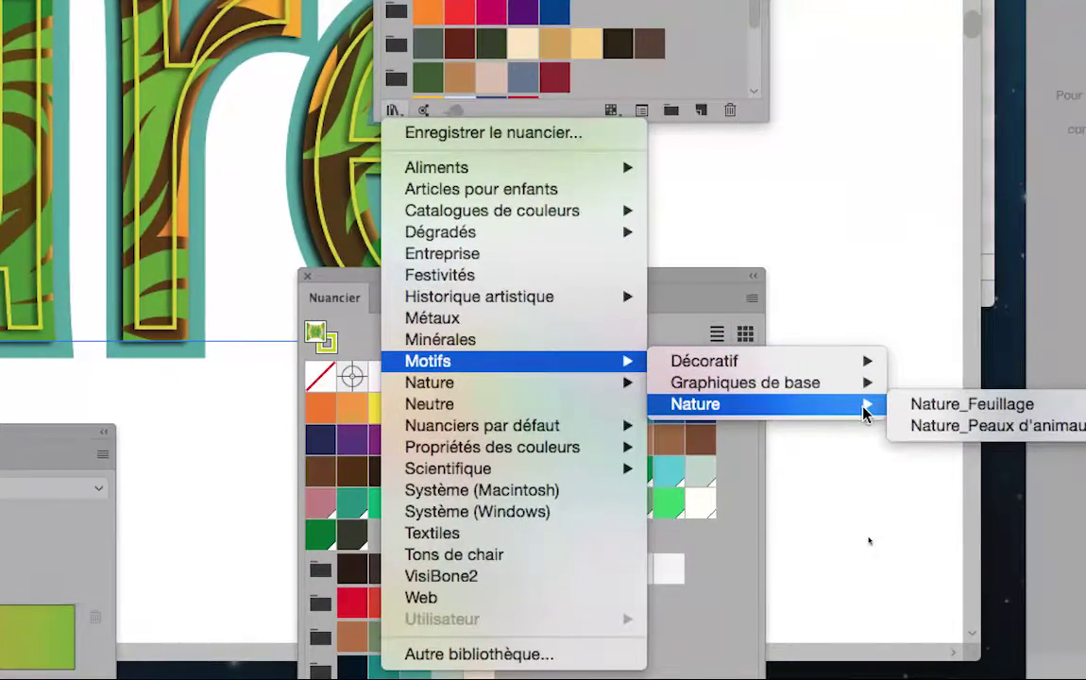
mouse_move(865, 375)
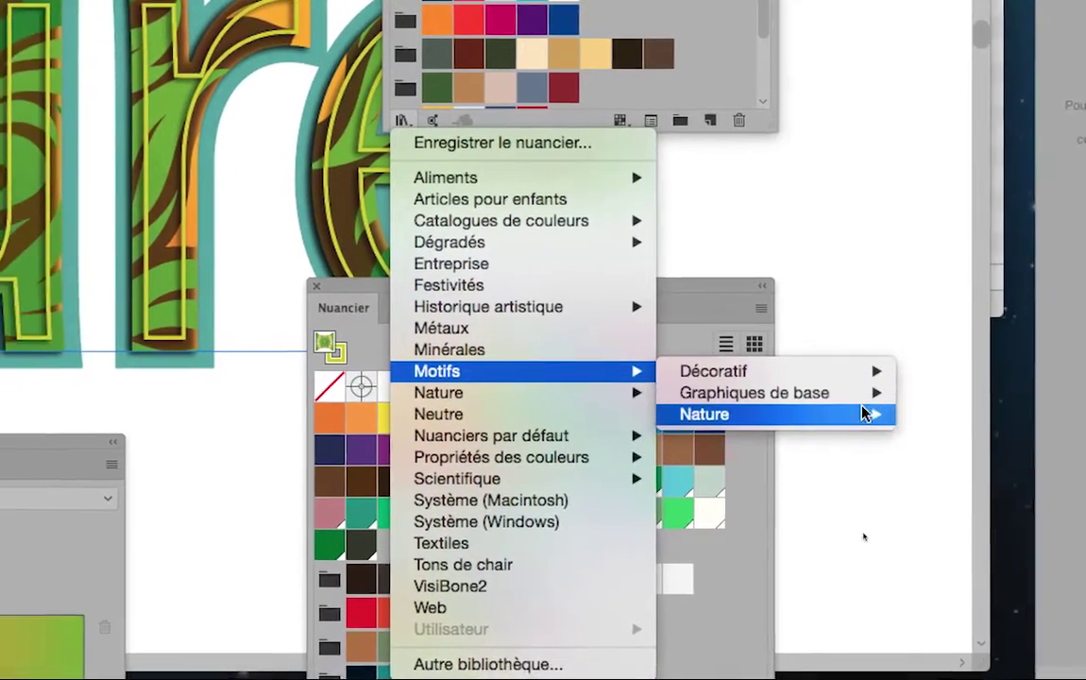
mouse_move(865, 414)
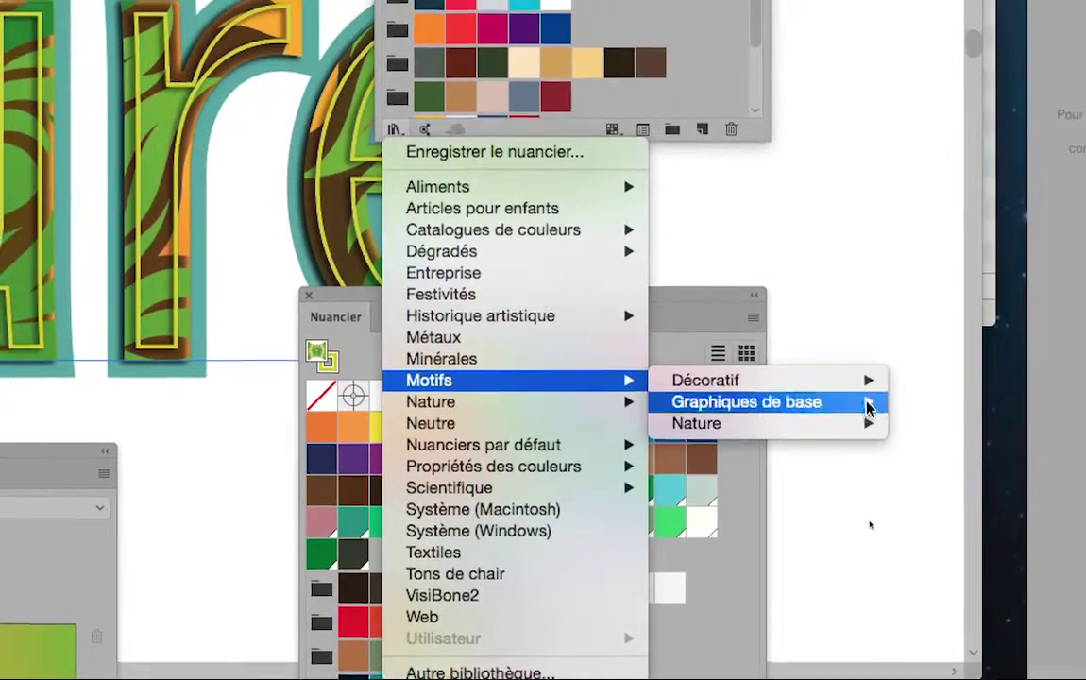
mouse_move(736, 363)
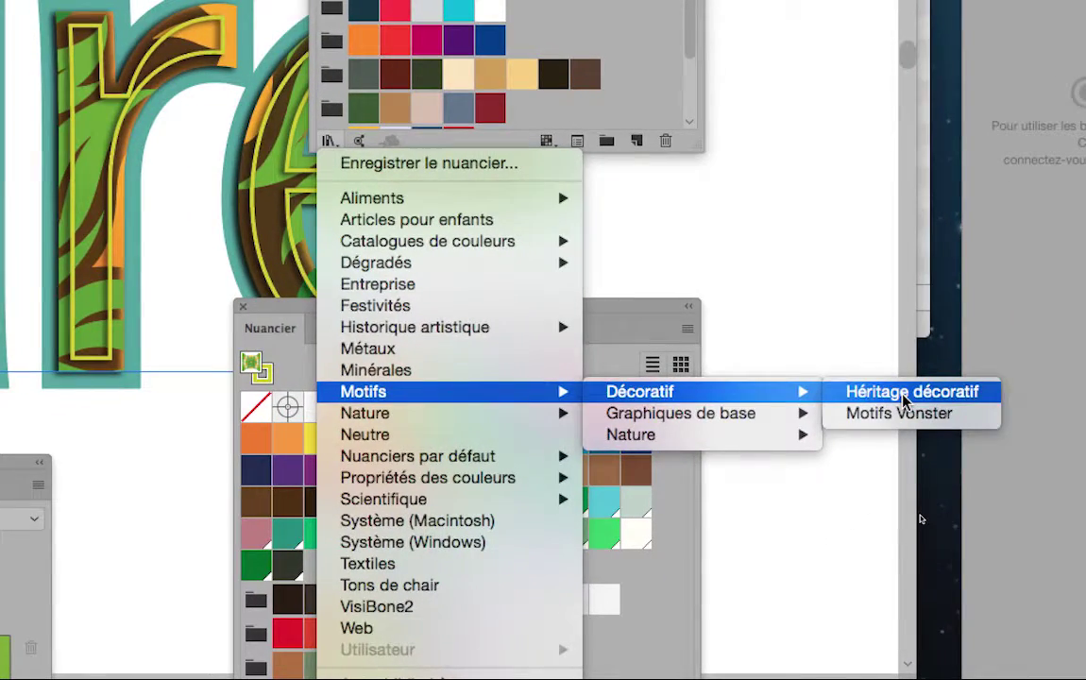
click(905, 401)
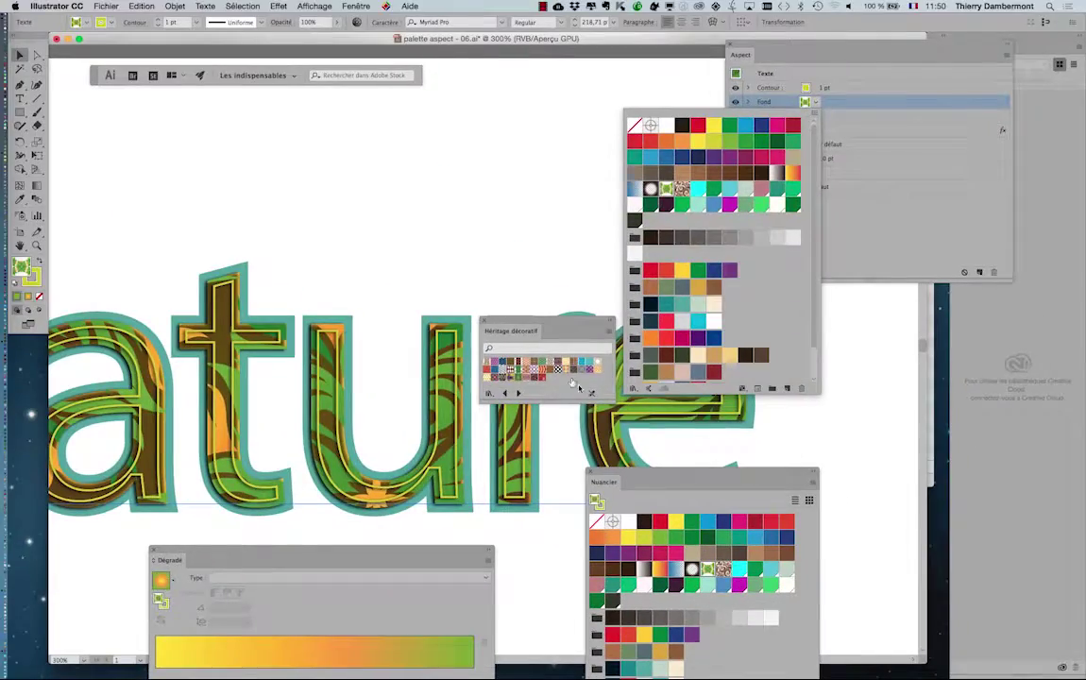
Move the Héritage décoratif library above the word, enlarge it and show its patterns as a list of large thumbnails
click(539, 327)
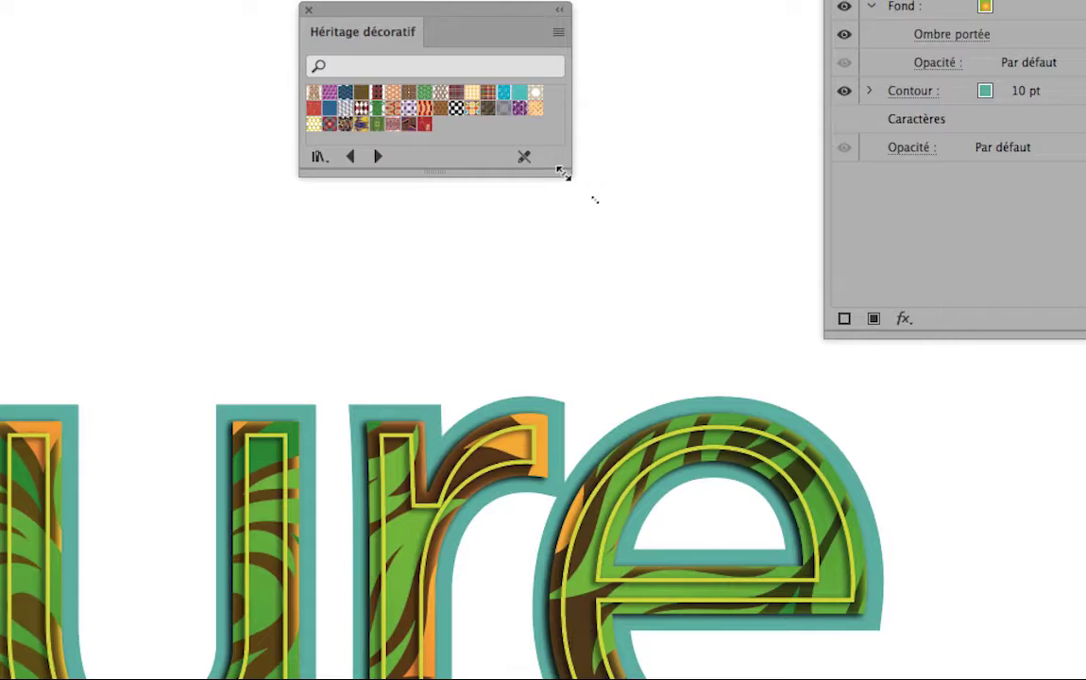
drag(600, 203, 666, 305)
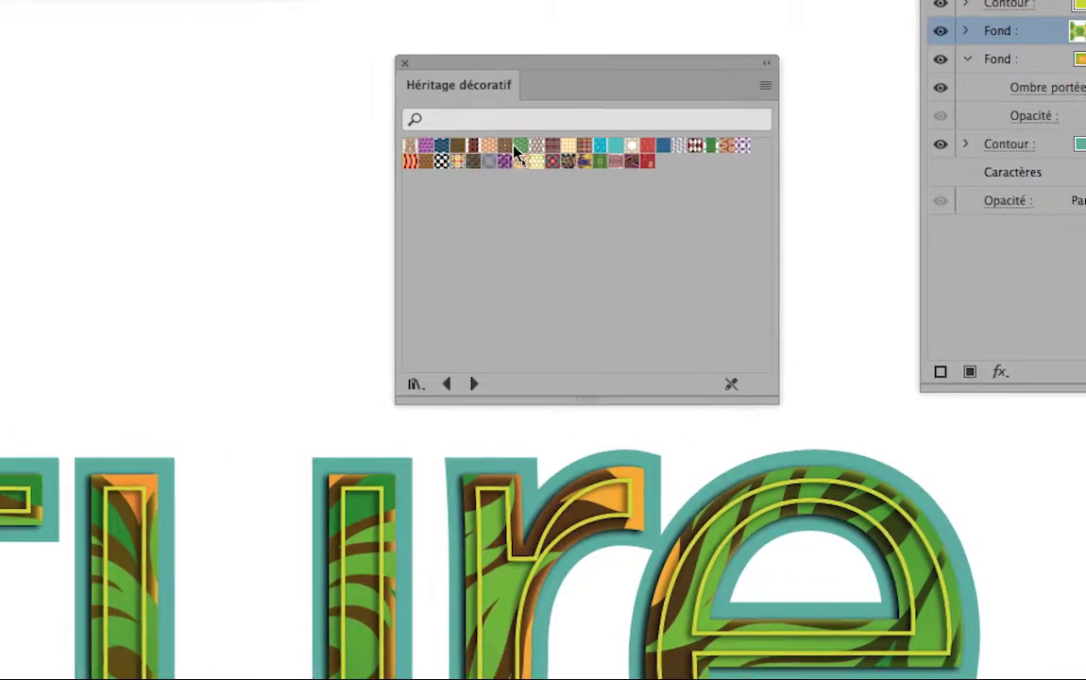
click(765, 85)
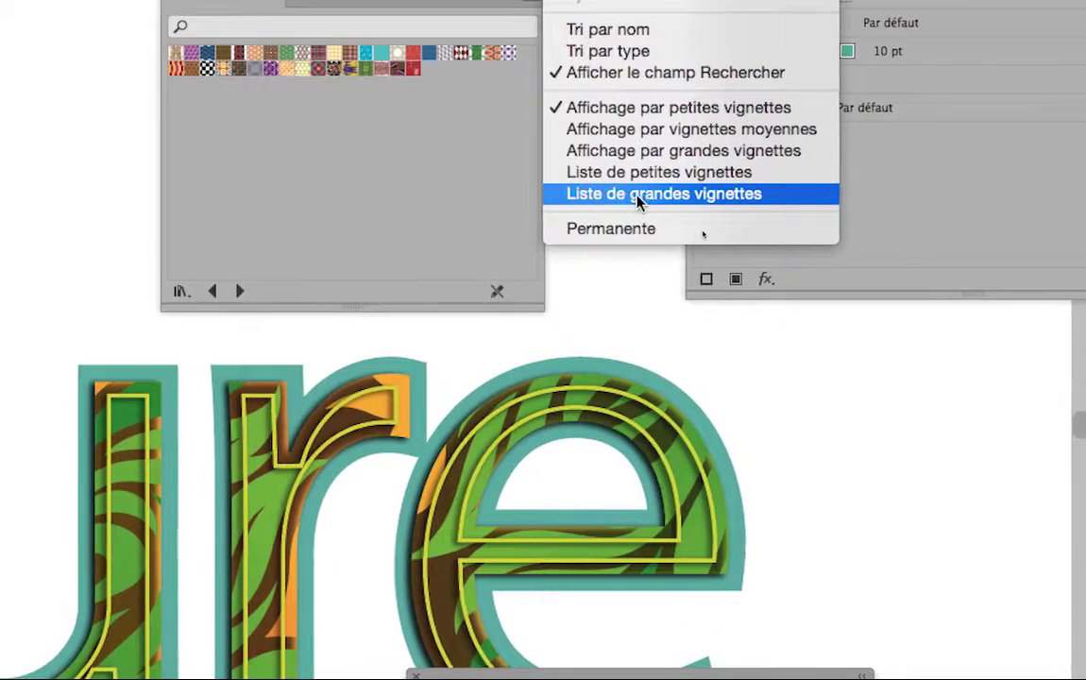
click(642, 201)
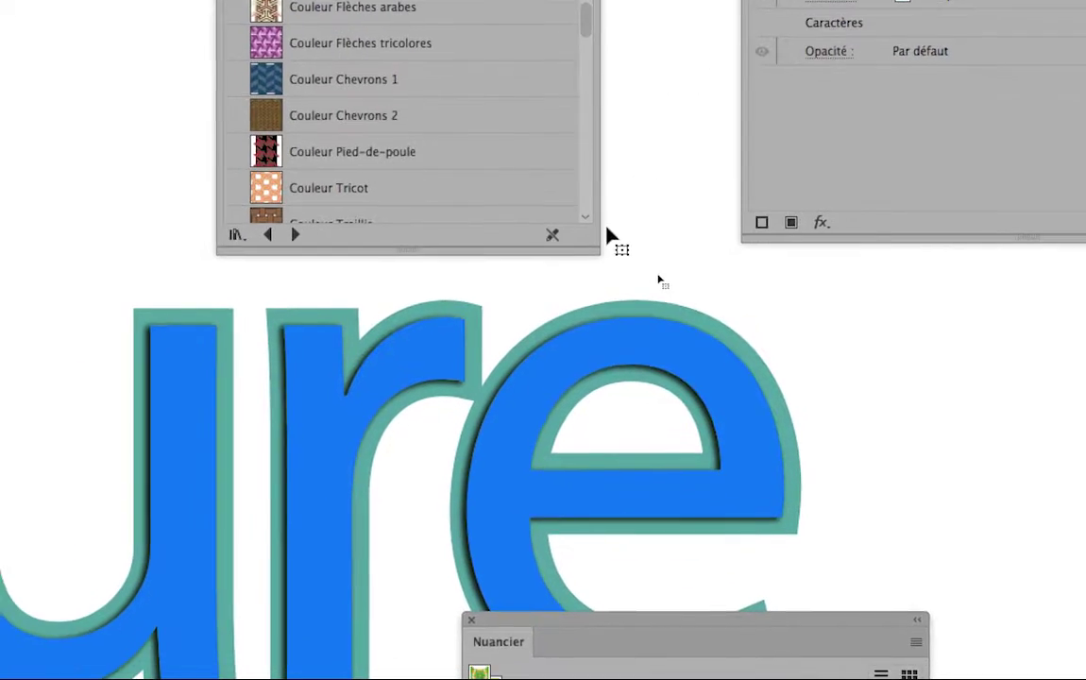
drag(600, 233, 601, 265)
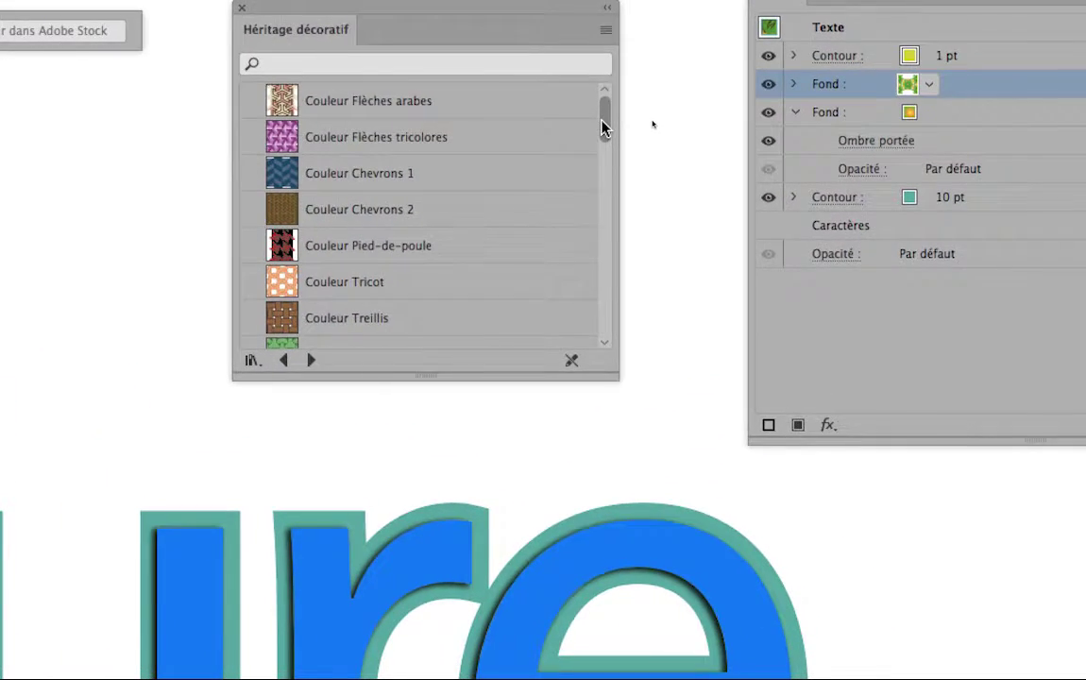
Apply the Couleur Plaid 2 pattern from the Héritage décoratif library to the upper fill
drag(604, 7, 603, 16)
drag(604, 135, 603, 138)
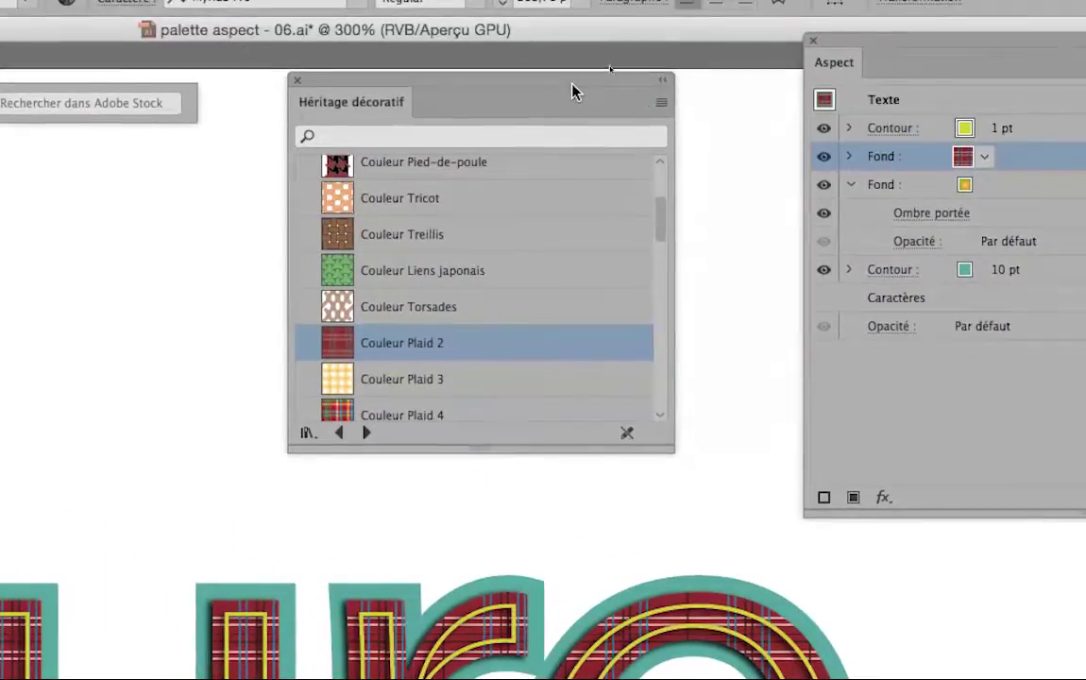
drag(574, 92, 564, 116)
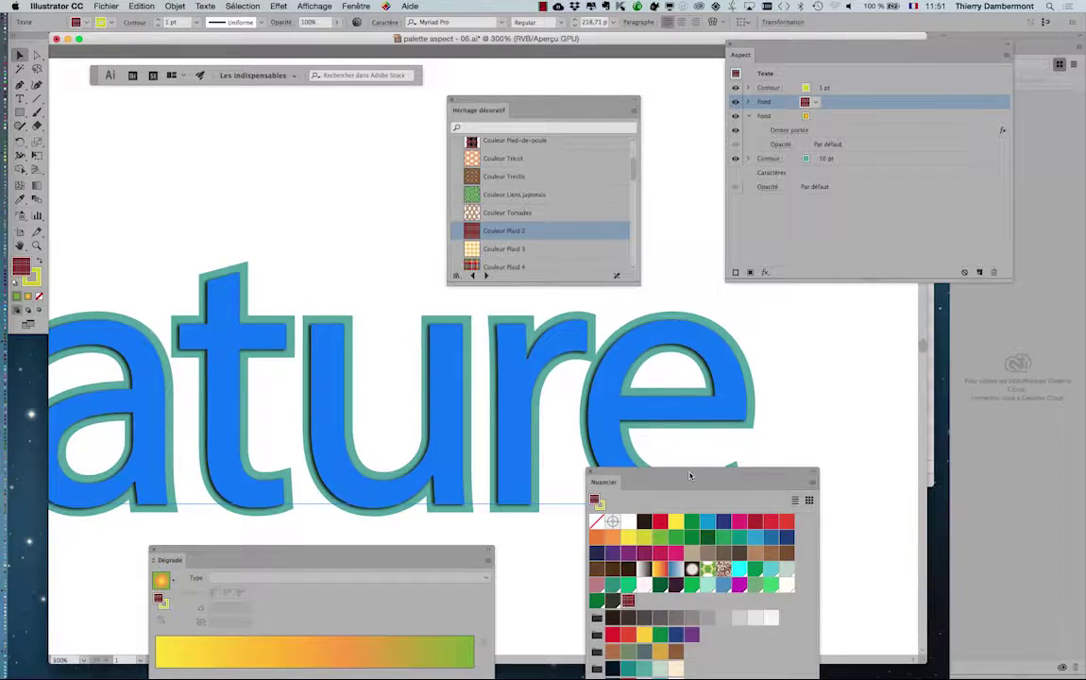
Apply the Couleur Liens japonais pattern to the upper fill and move the Swatches panel clear of the word
drag(690, 475, 855, 150)
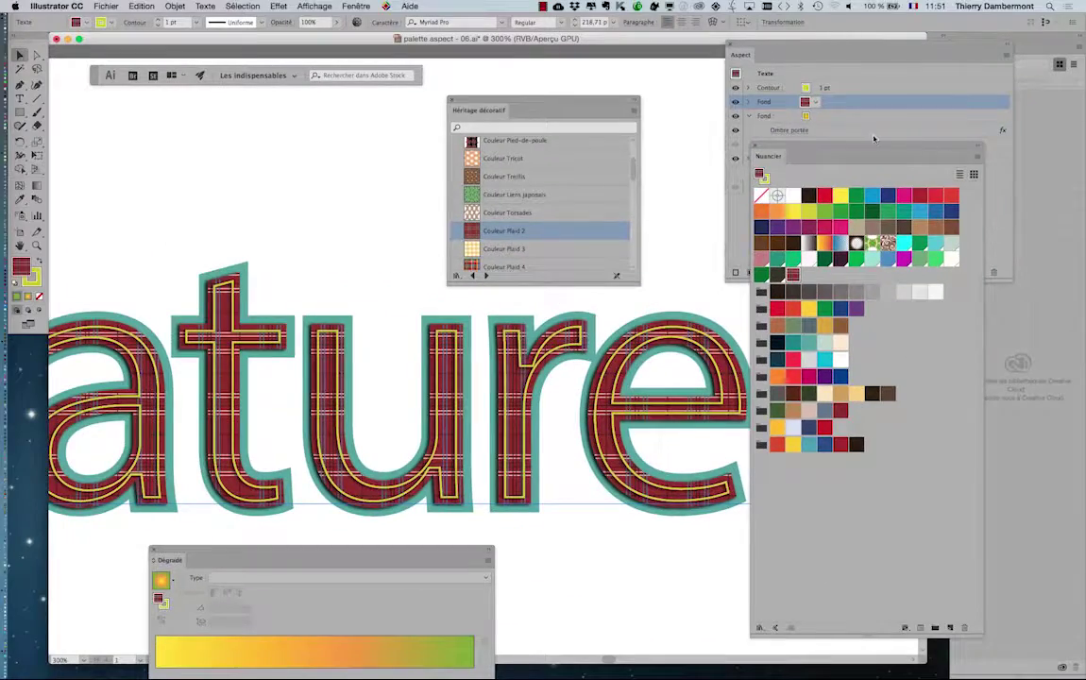
drag(857, 151, 772, 477)
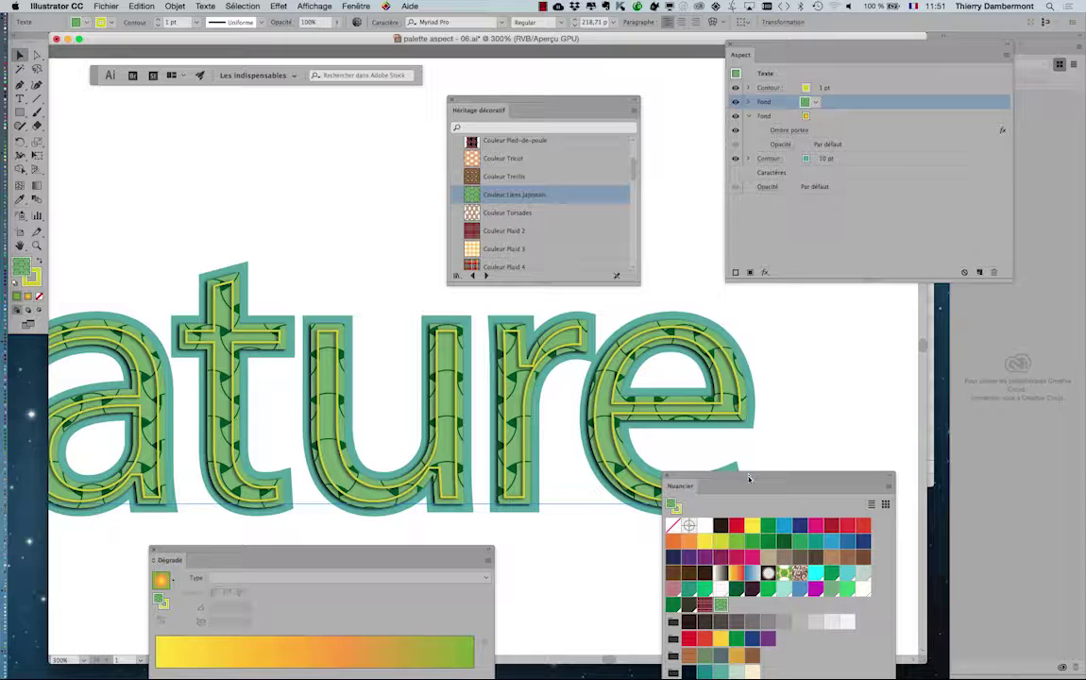
drag(750, 479, 859, 479)
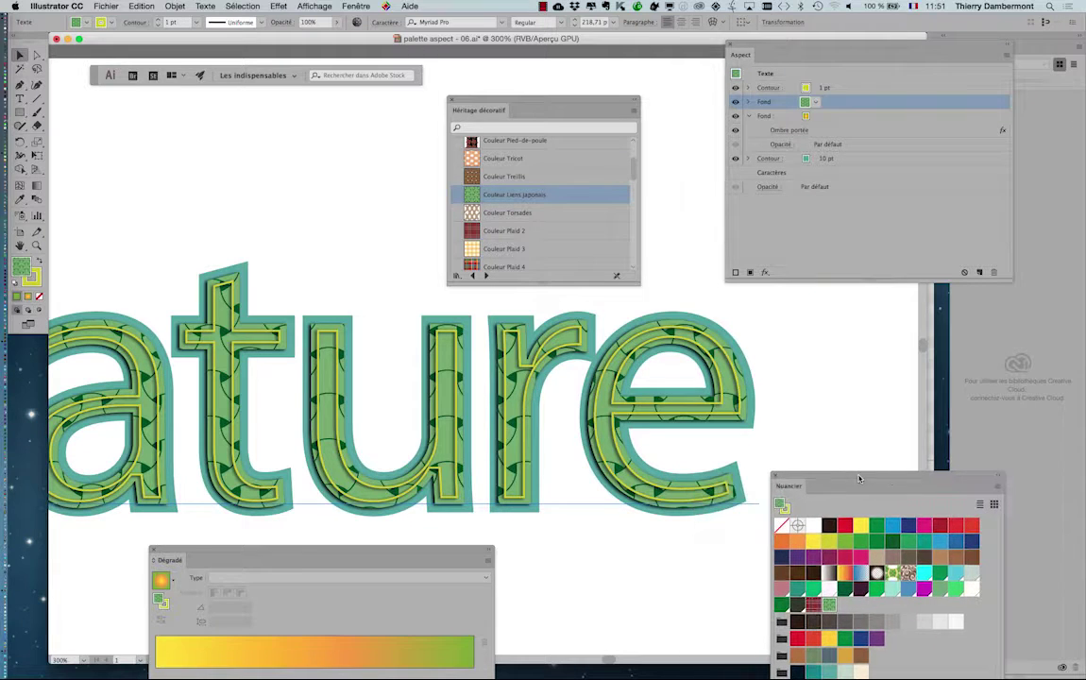
scroll(570, 247, down, 3)
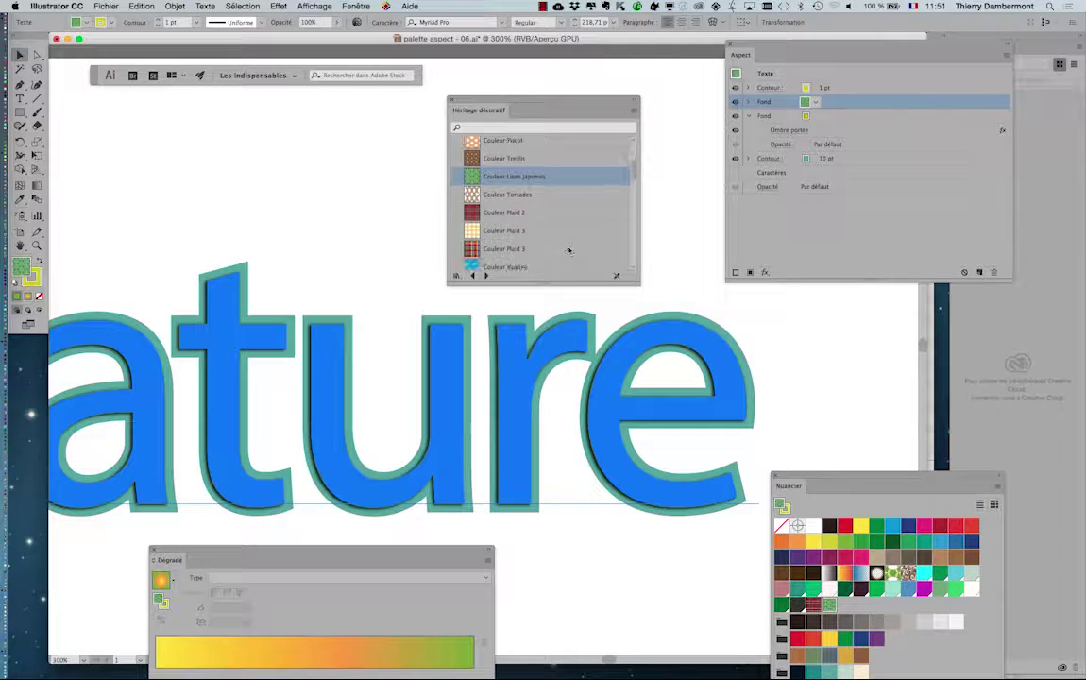
scroll(570, 248, up, 2)
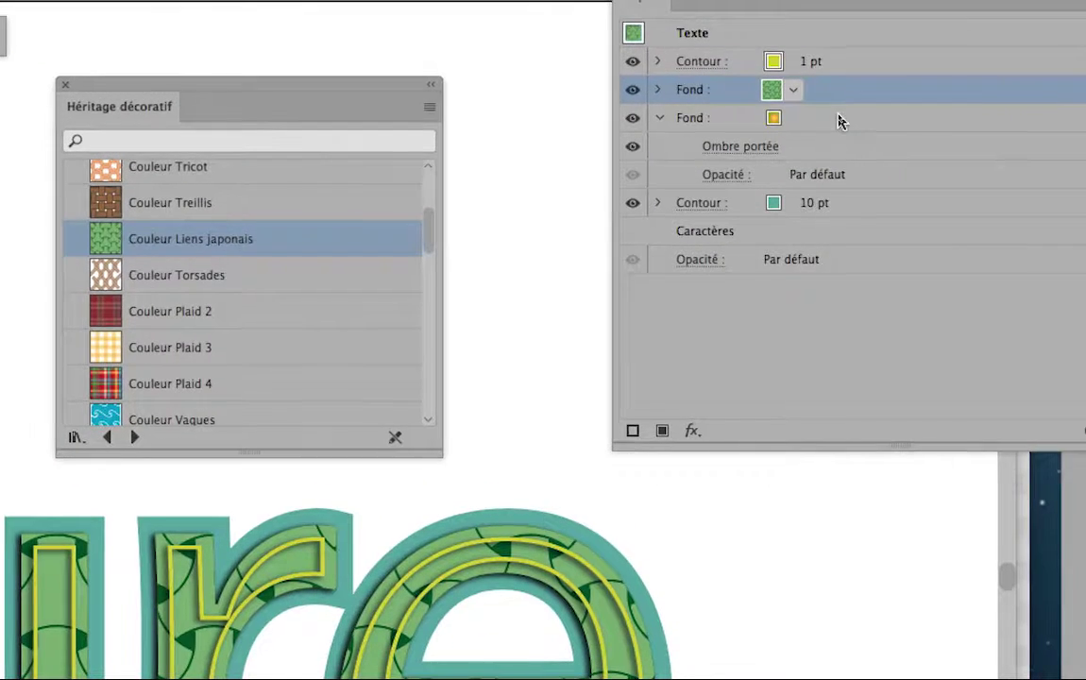
Select the lower fill and recolor the first stop of its radial gradient, trying cyan before setting it to orange
click(840, 118)
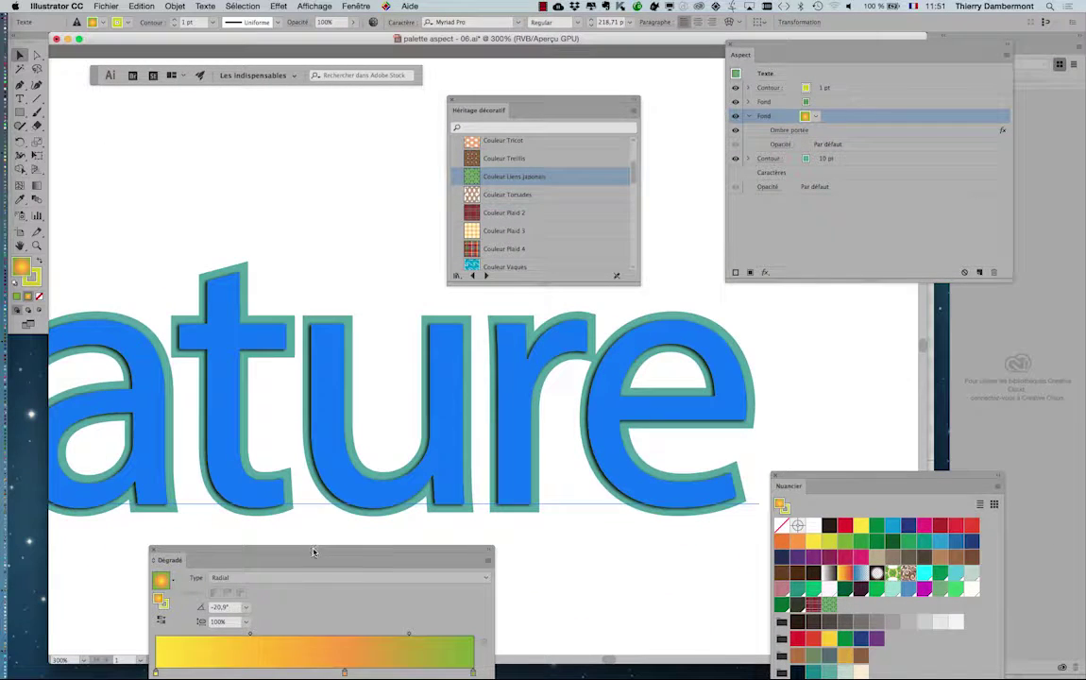
drag(313, 552, 897, 234)
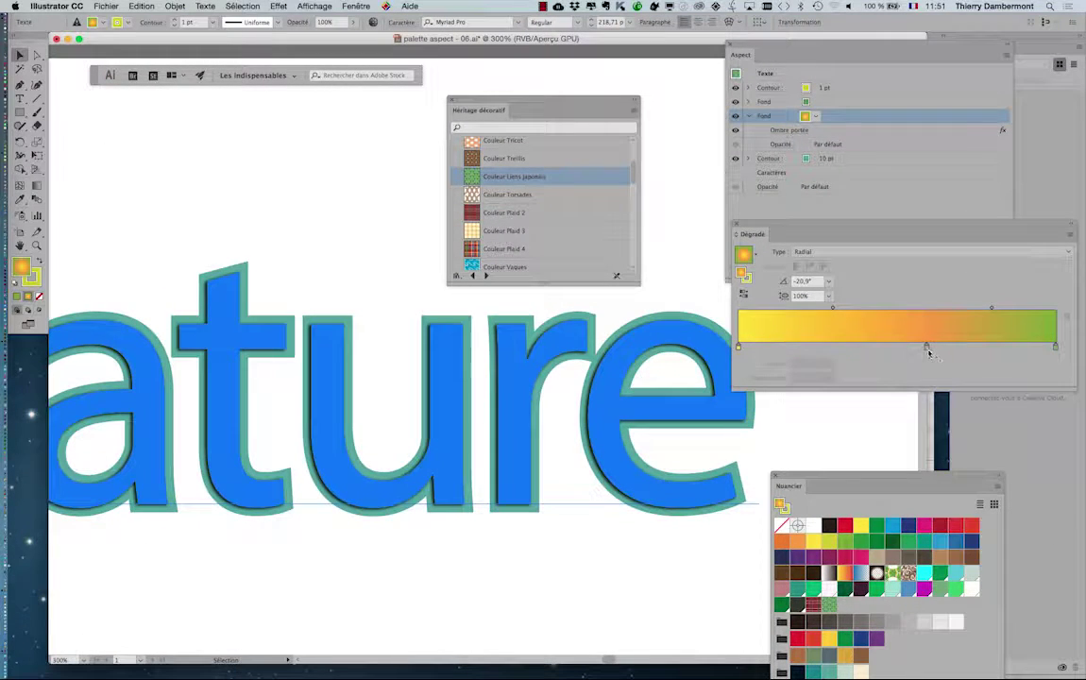
click(738, 347)
double_click(738, 347)
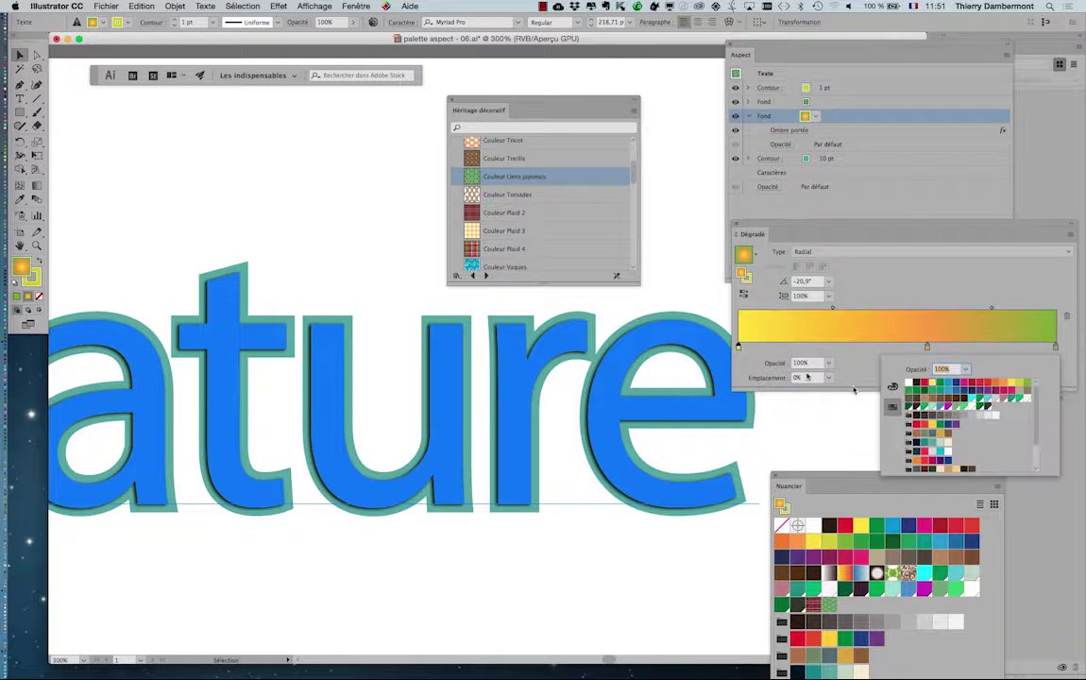
click(932, 442)
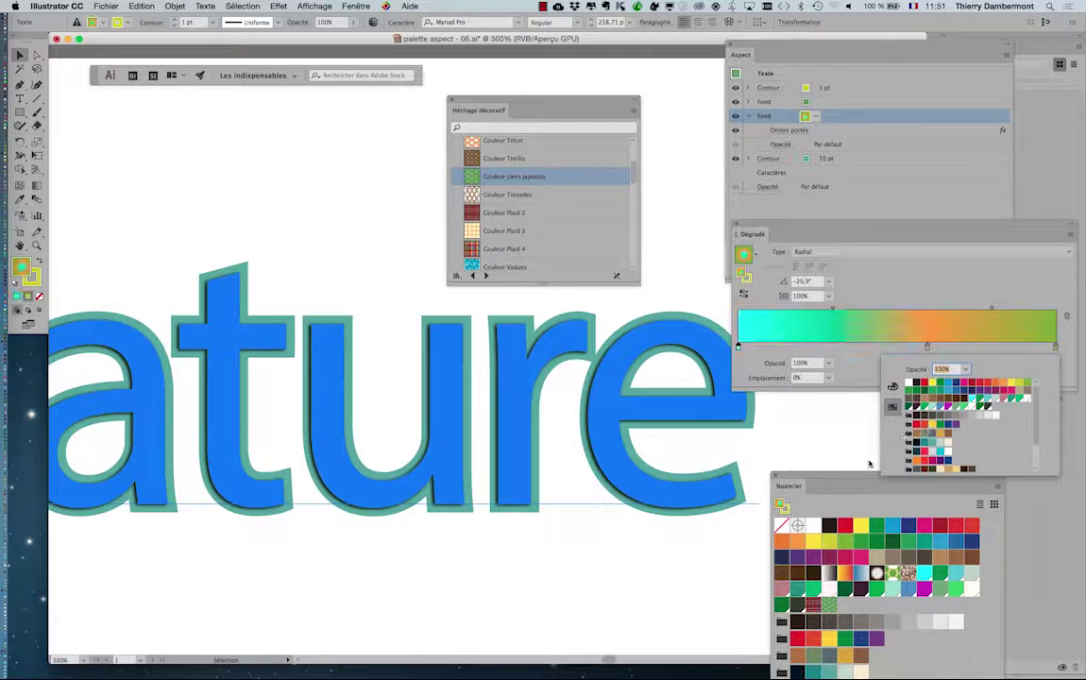
click(548, 582)
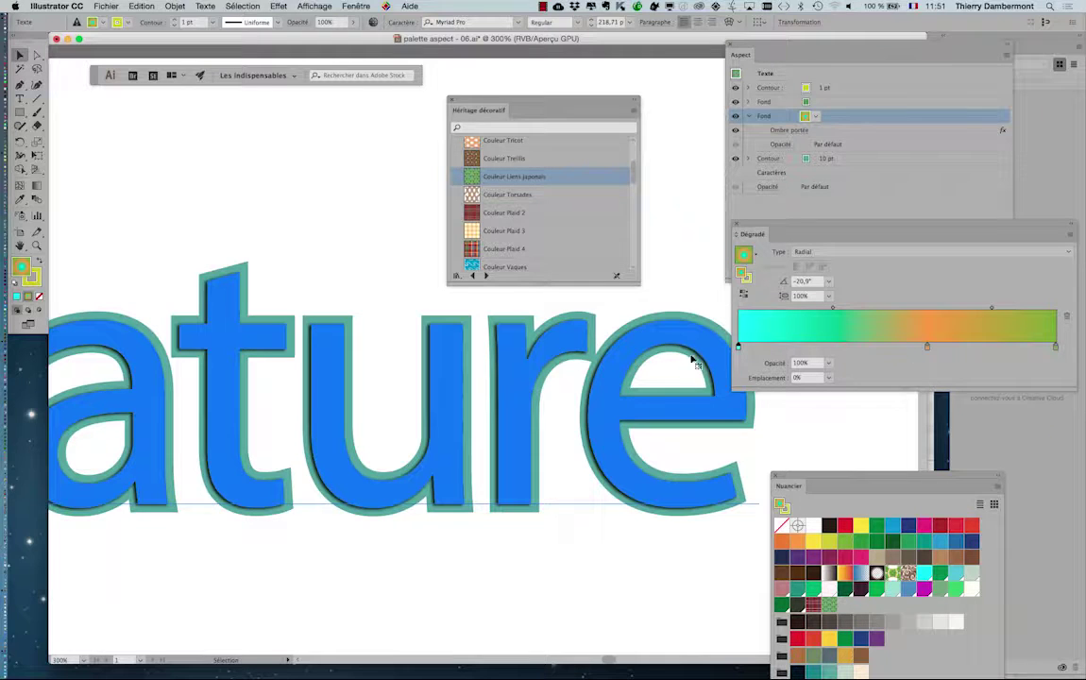
double_click(738, 348)
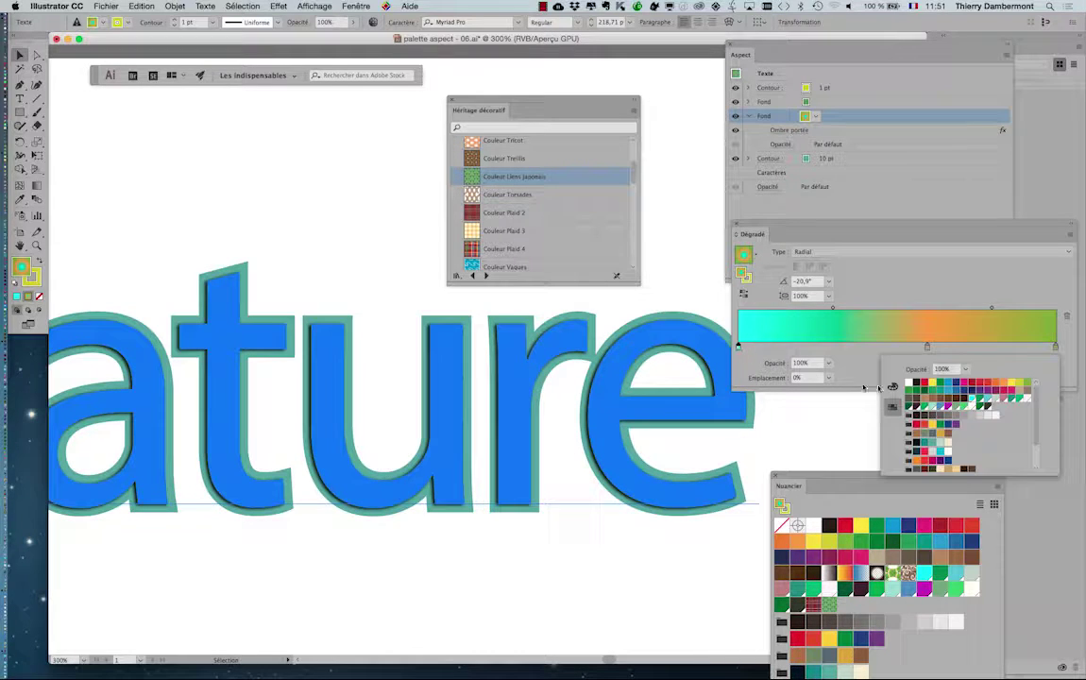
click(995, 387)
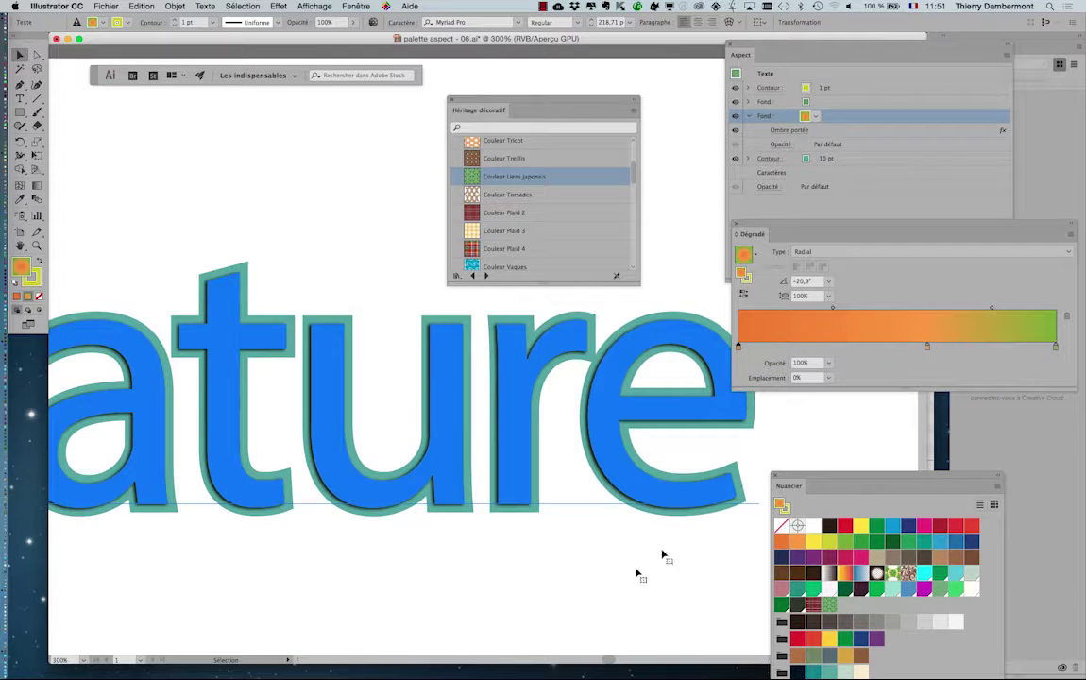
click(857, 118)
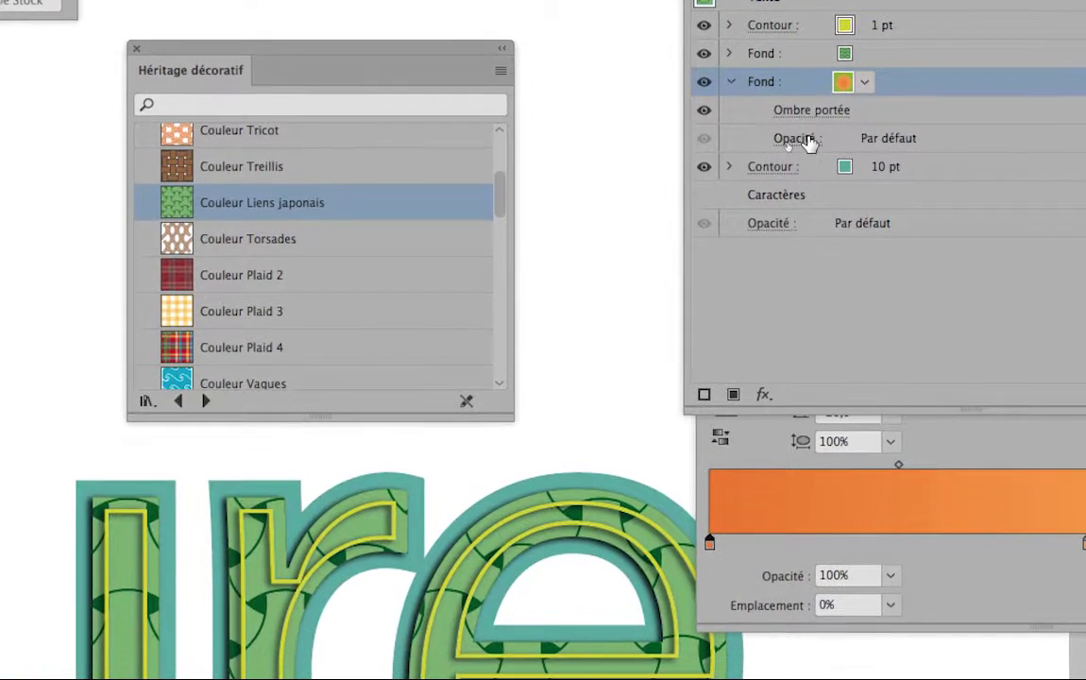
Expand the upper pattern fill's attributes and reduce its opacity to 43%
click(727, 169)
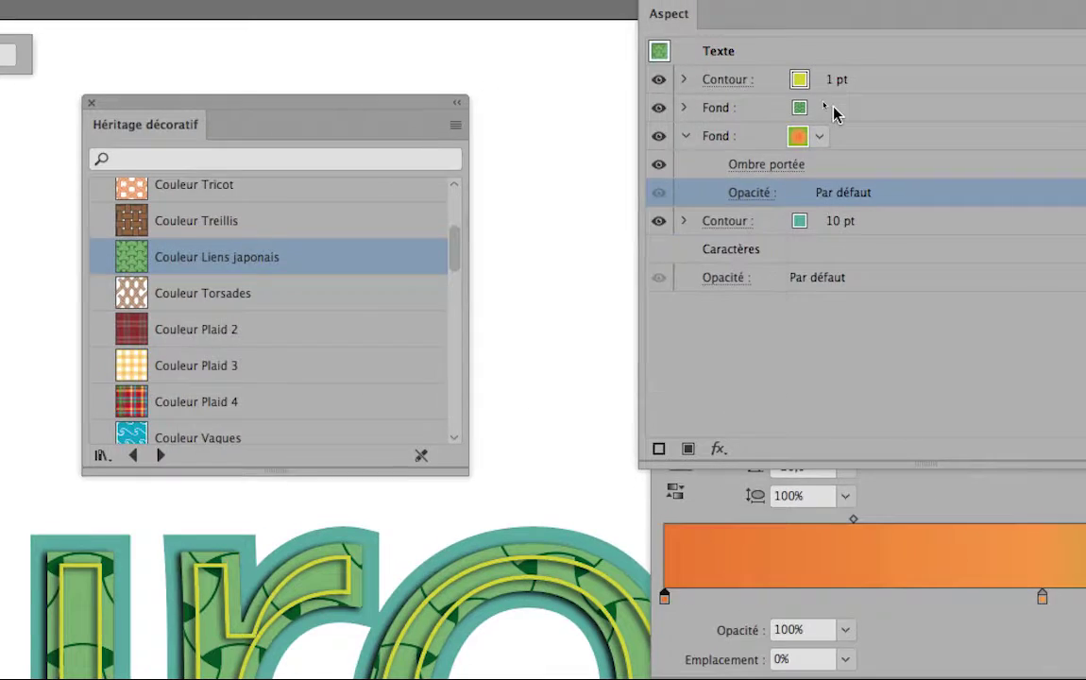
click(877, 90)
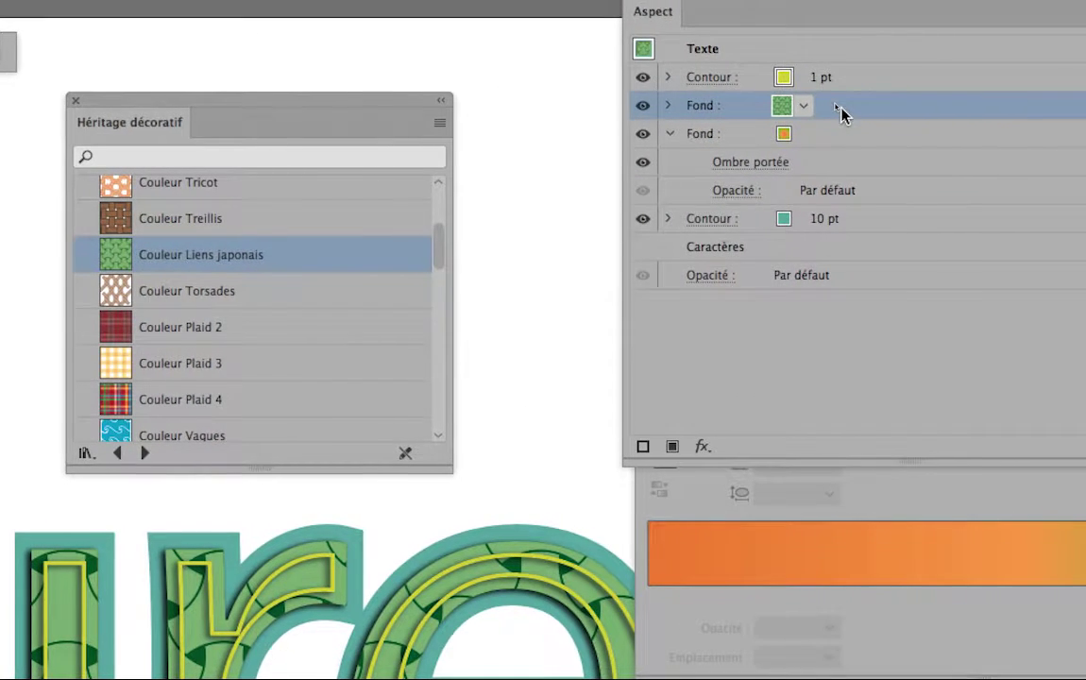
click(803, 106)
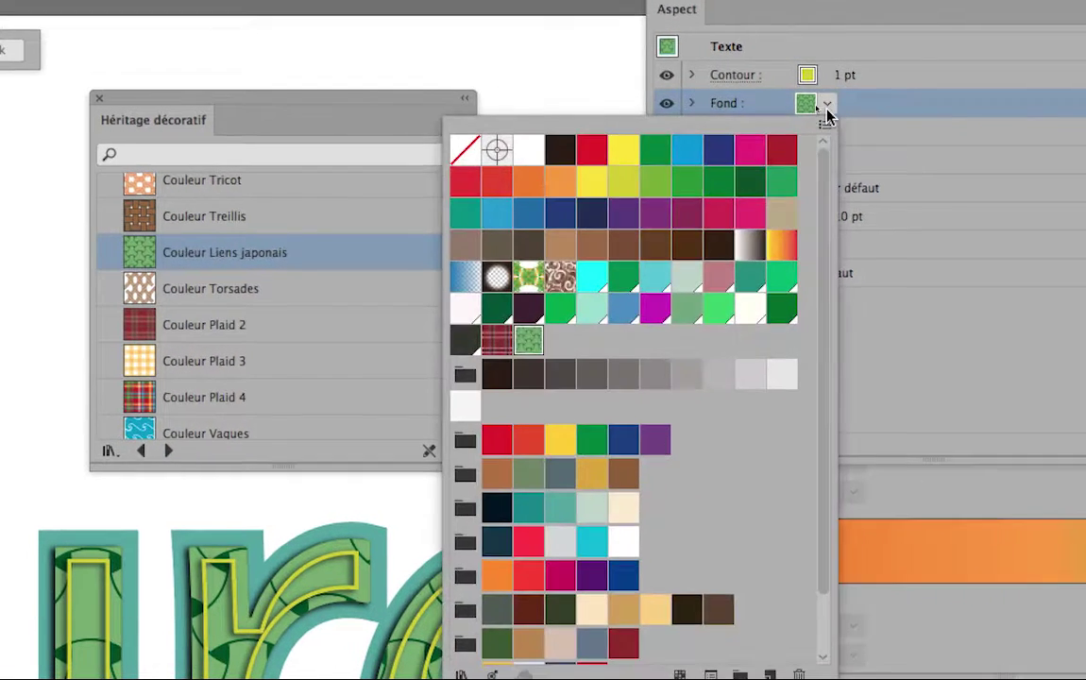
click(692, 103)
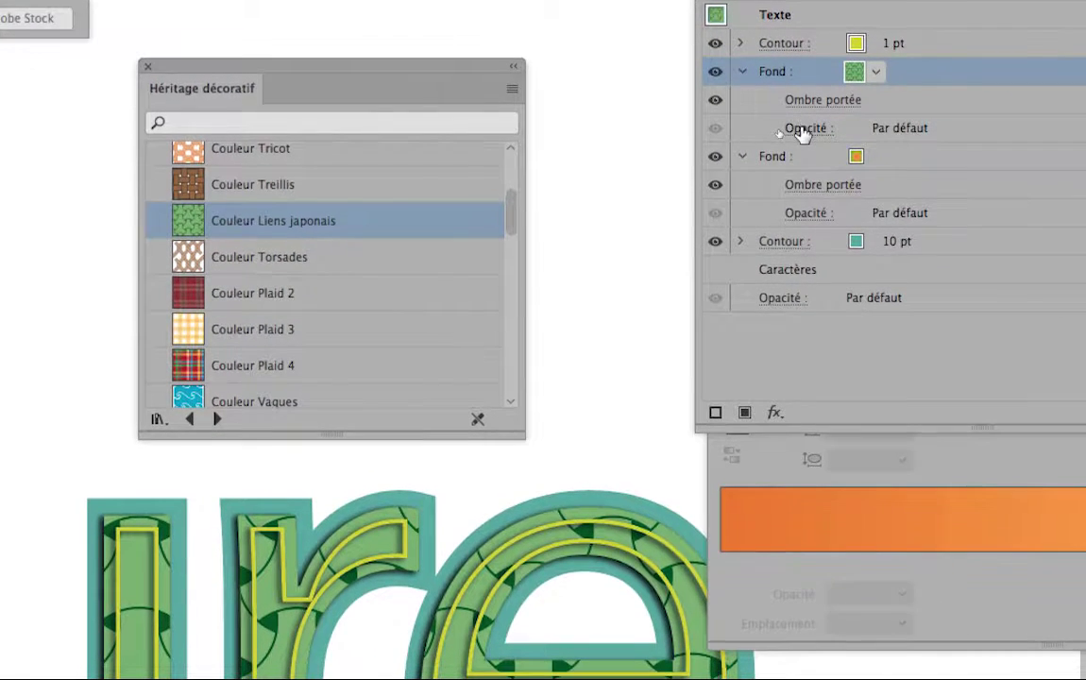
click(840, 165)
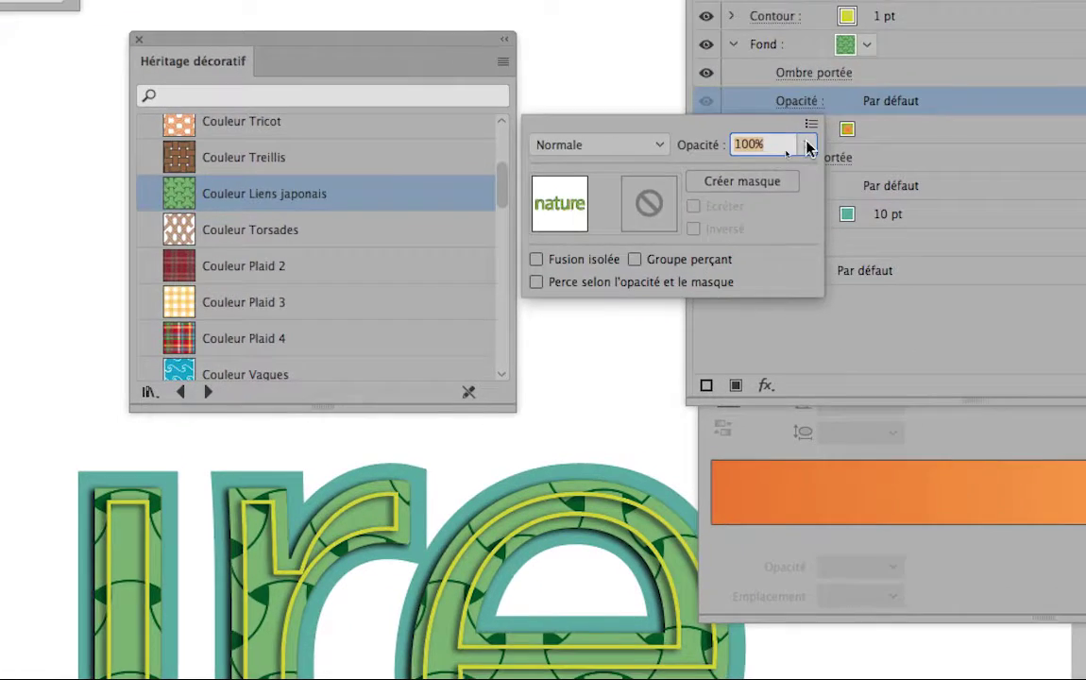
click(814, 171)
drag(833, 154, 788, 157)
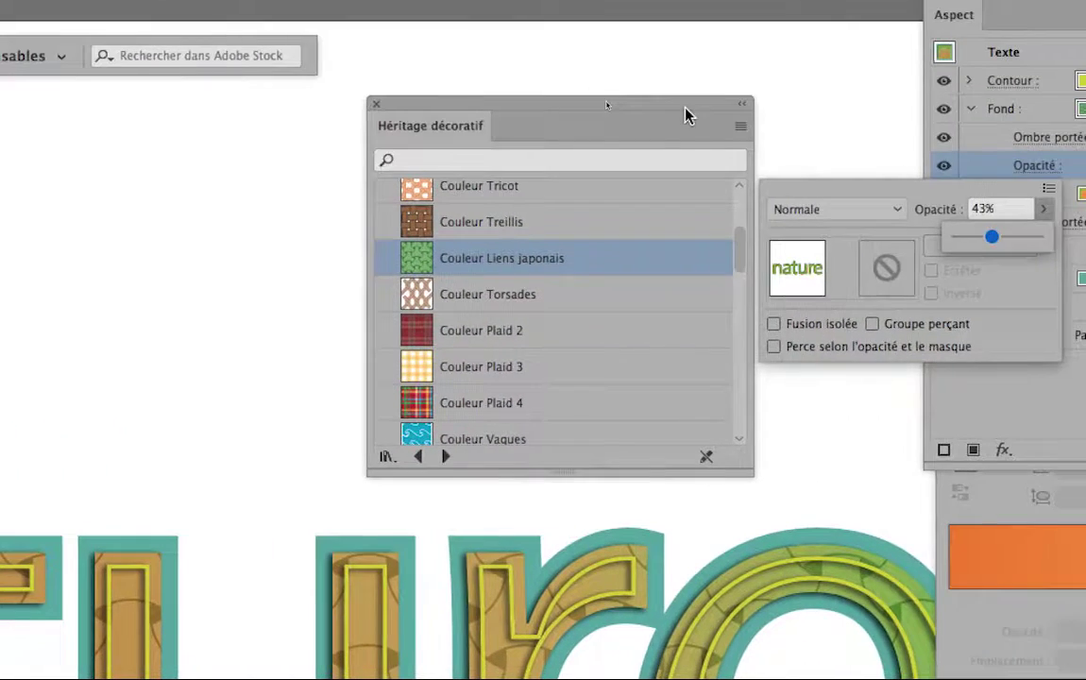
click(369, 26)
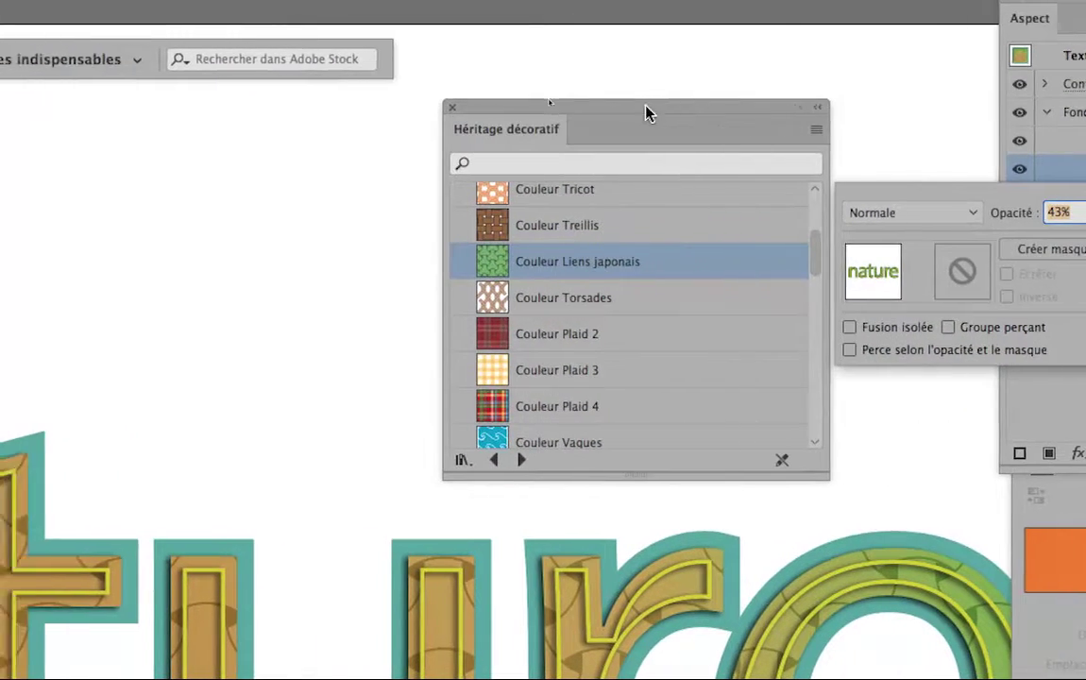
Restore the upper pattern fill's opacity to 100%
click(648, 112)
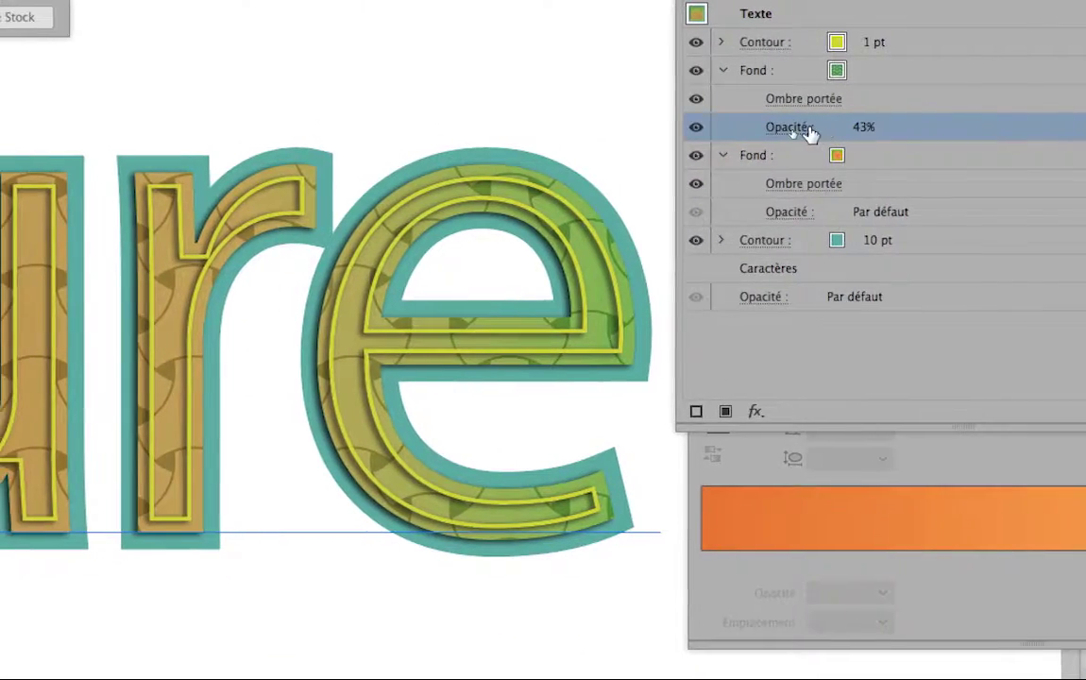
click(808, 132)
click(795, 171)
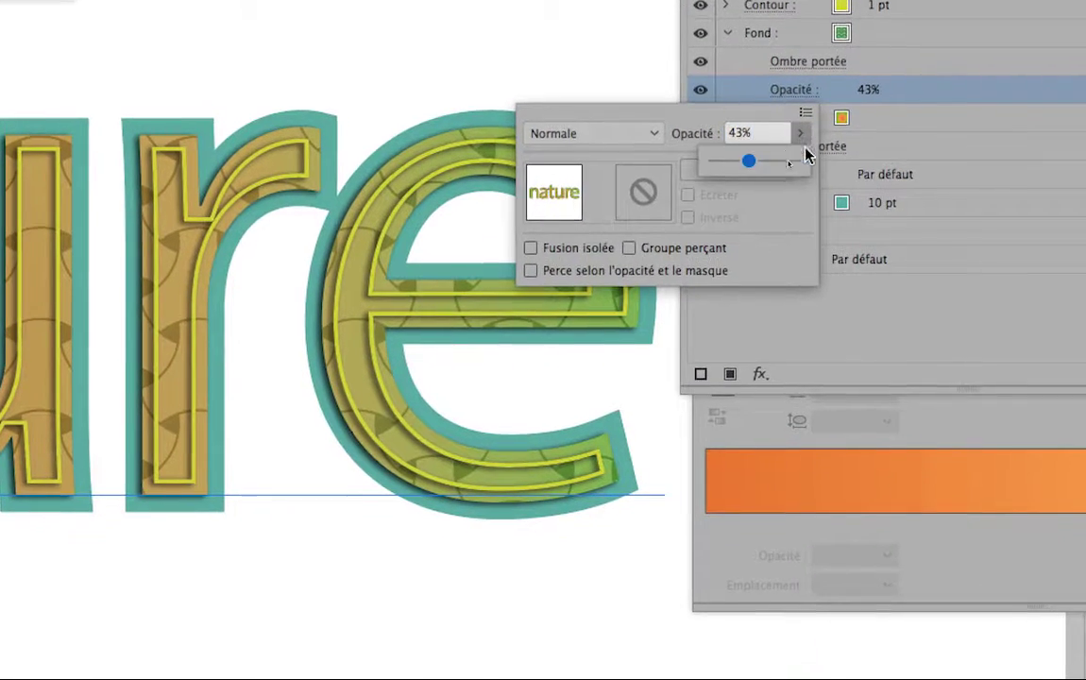
drag(748, 161, 798, 161)
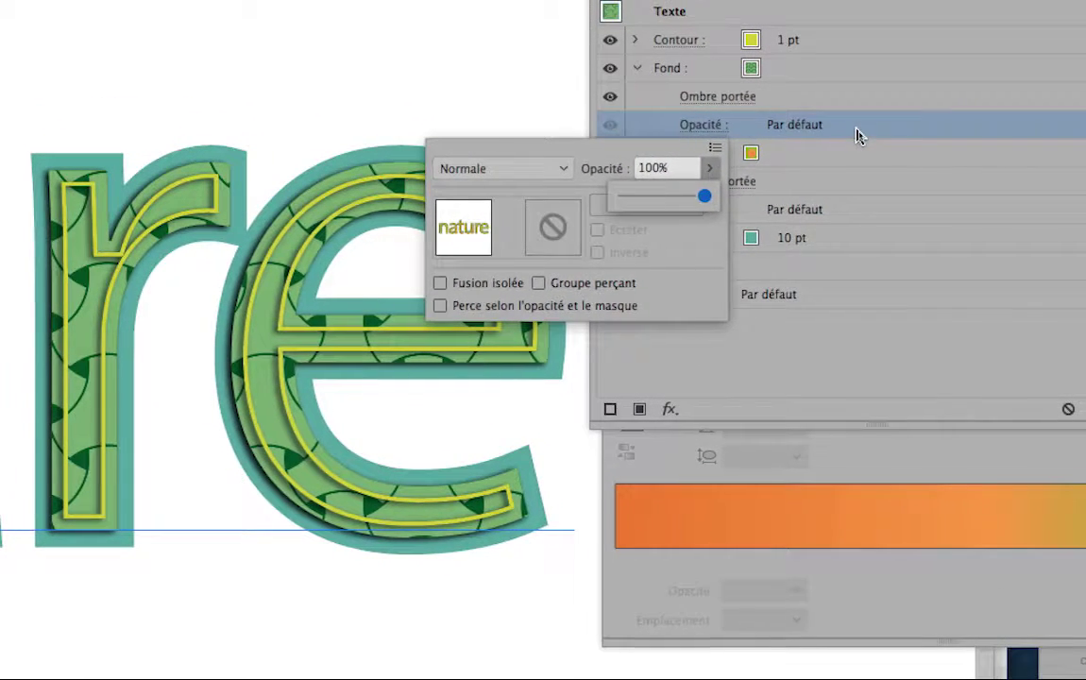
click(857, 135)
click(864, 135)
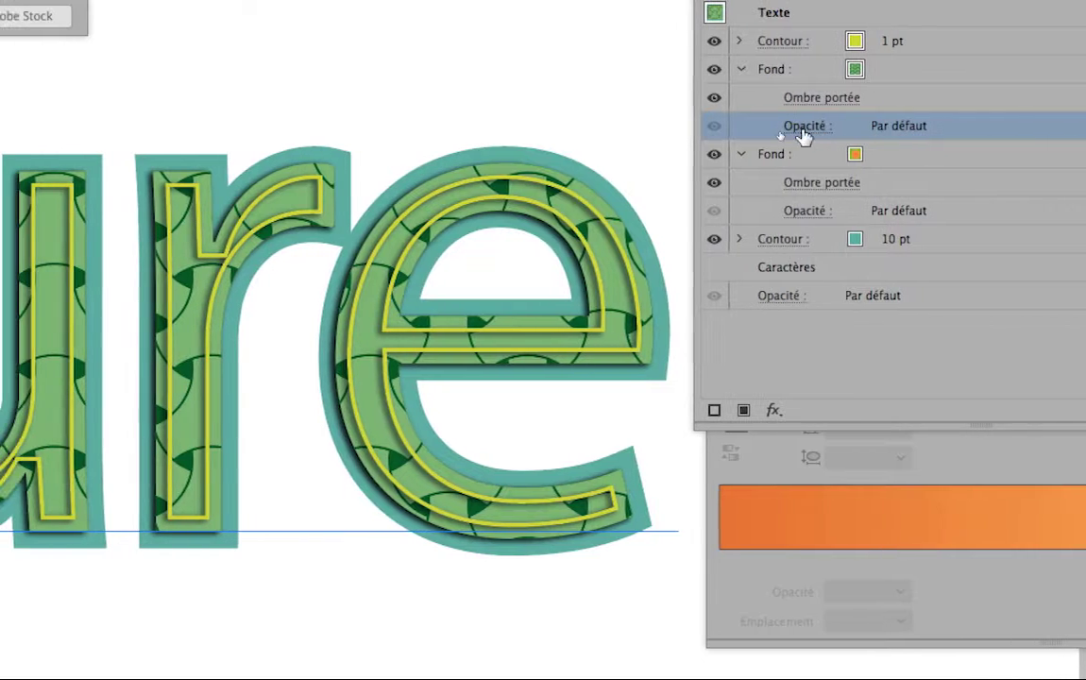
Set the blending mode of the upper pattern fill to Produit at 100% opacity
click(800, 135)
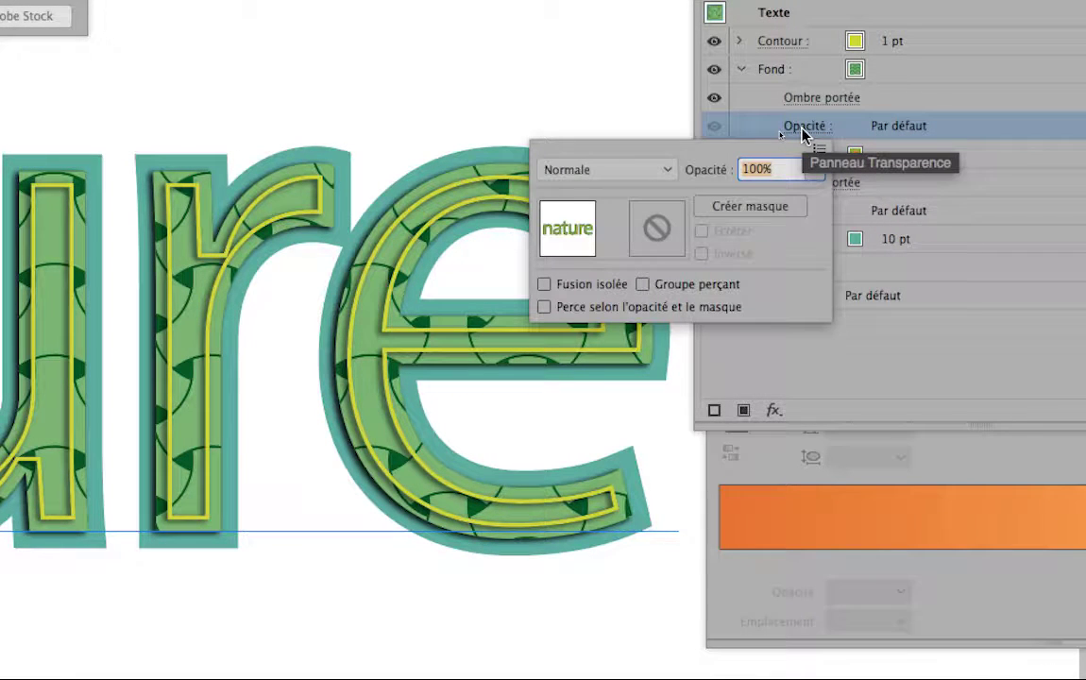
click(801, 135)
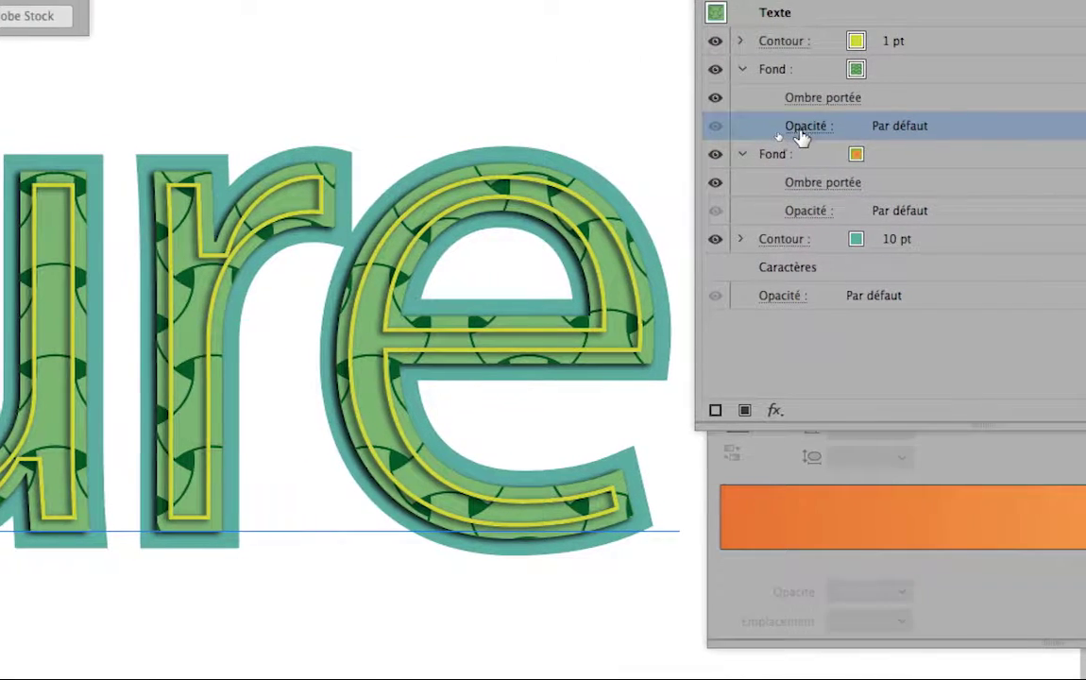
click(800, 135)
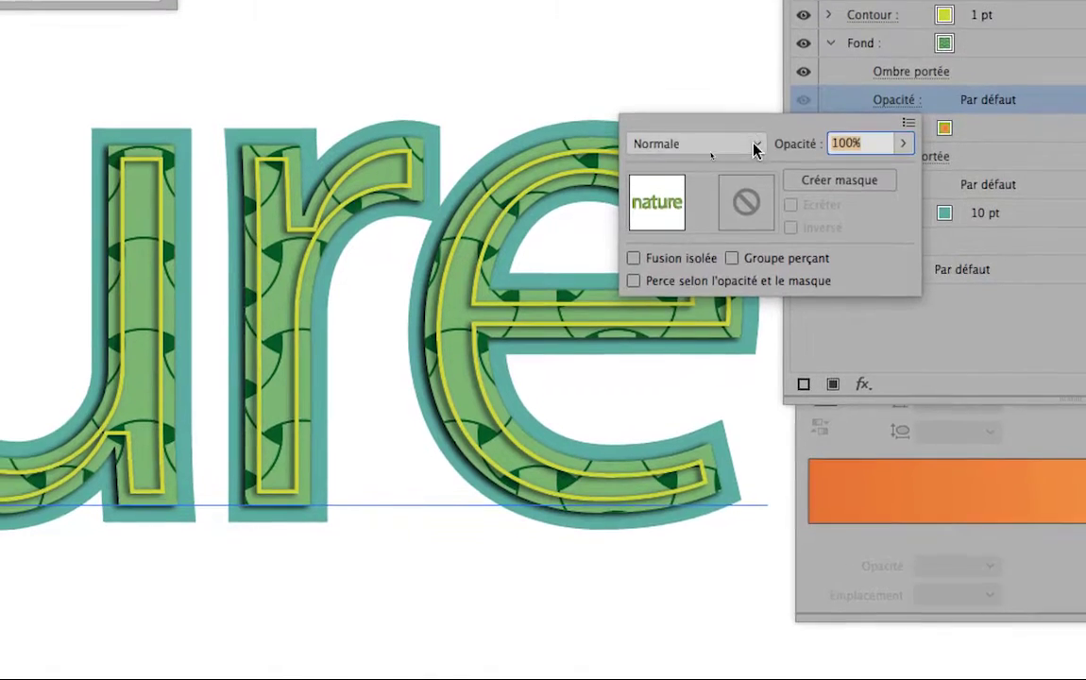
click(661, 171)
click(704, 189)
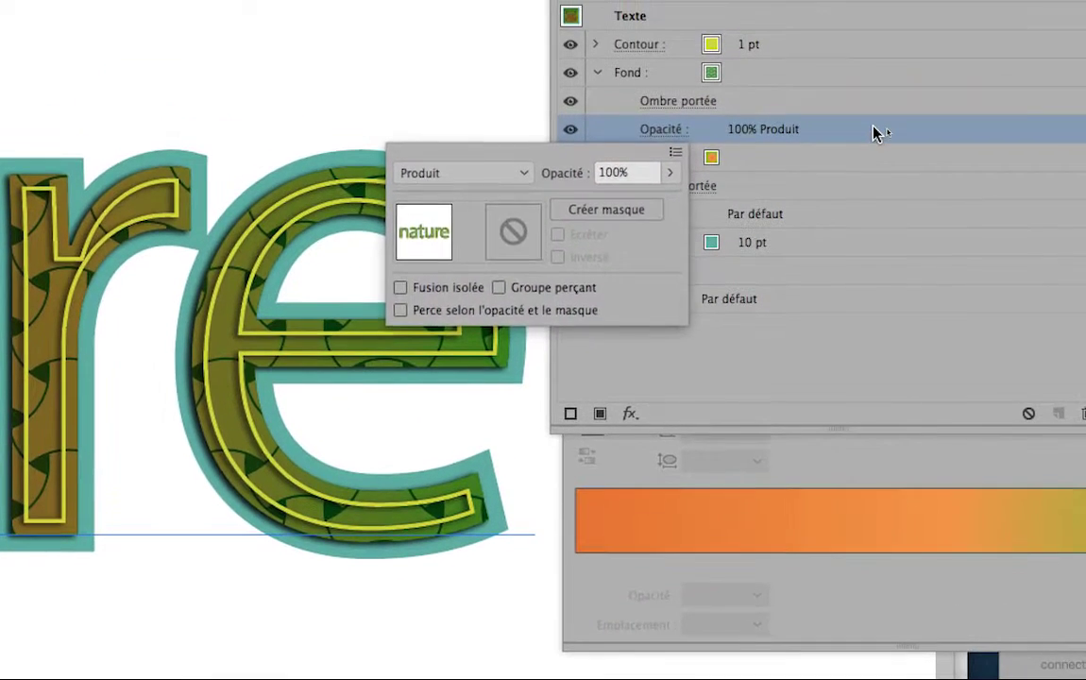
click(877, 134)
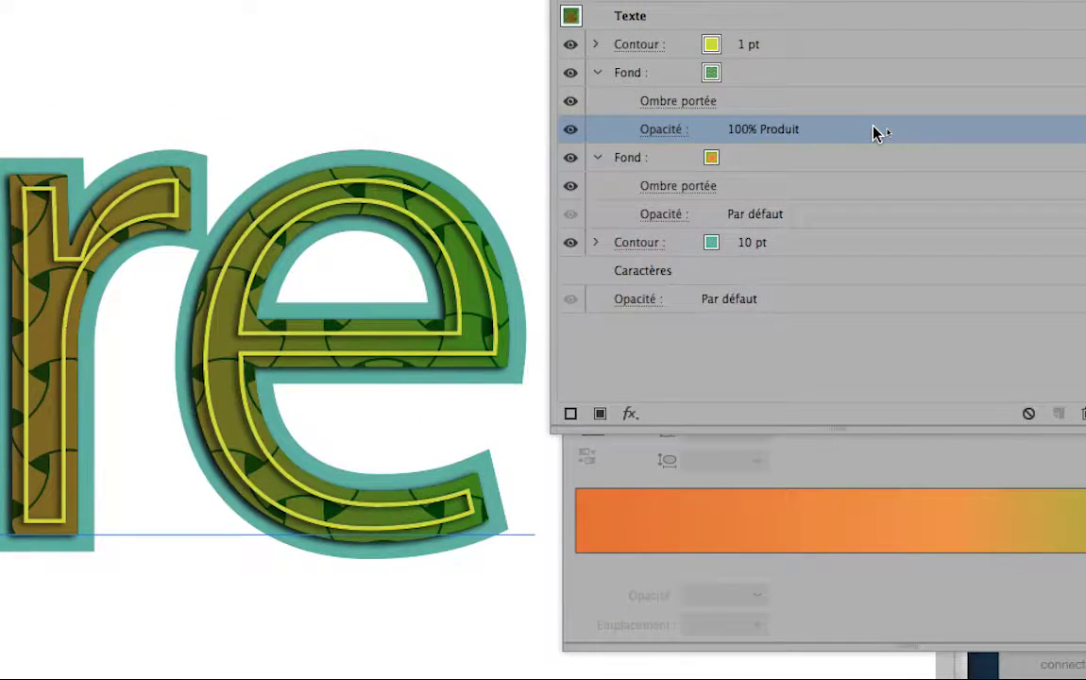
Try successive blending modes on the upper fill, from Densité couleur + through Incrustation and Exclusion to Luminosité
key(Down)
key(Down)
key(Down)
key(Down)
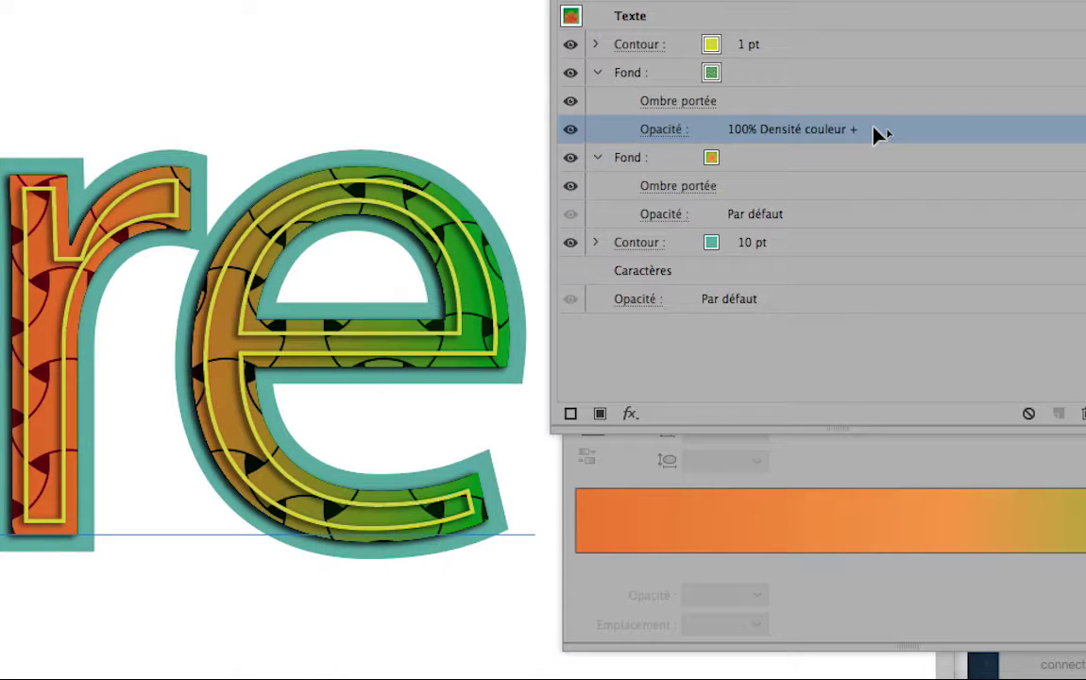
key(Down)
key(Down)
key(Down)
key(Down)
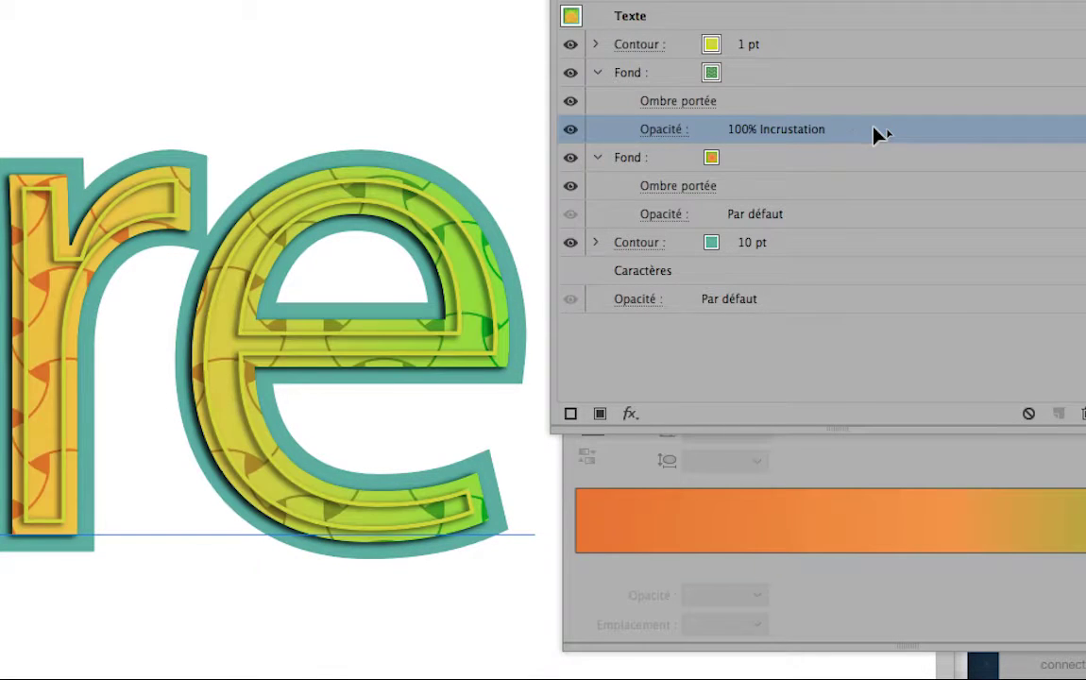
key(Down)
key(Down)
key(Down)
key(Down)
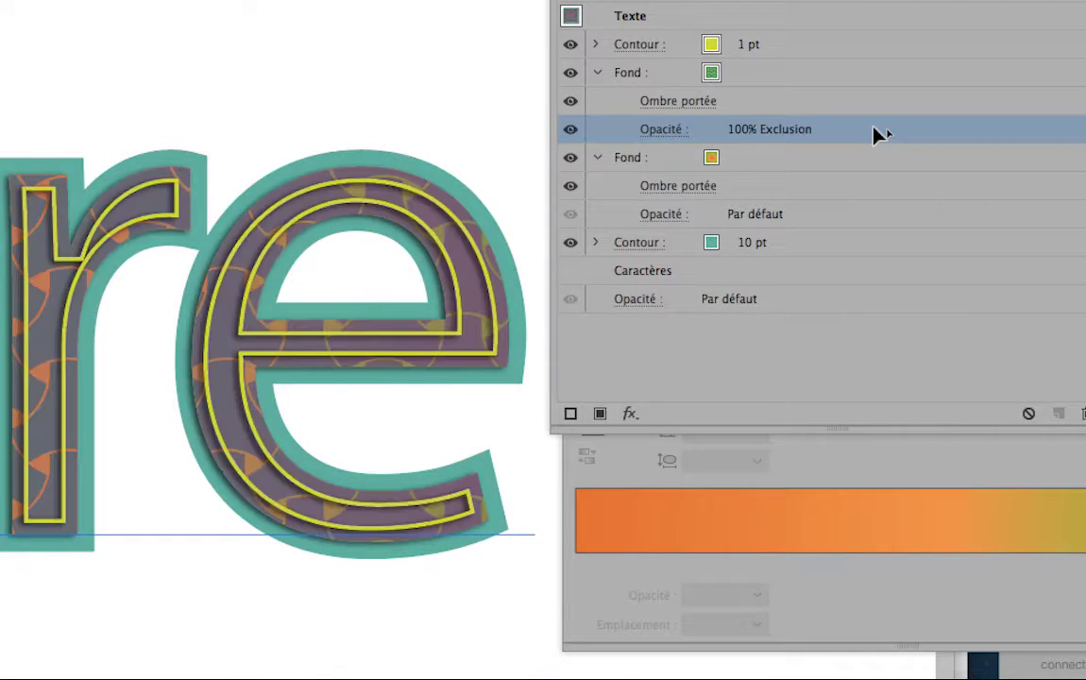
key(Down)
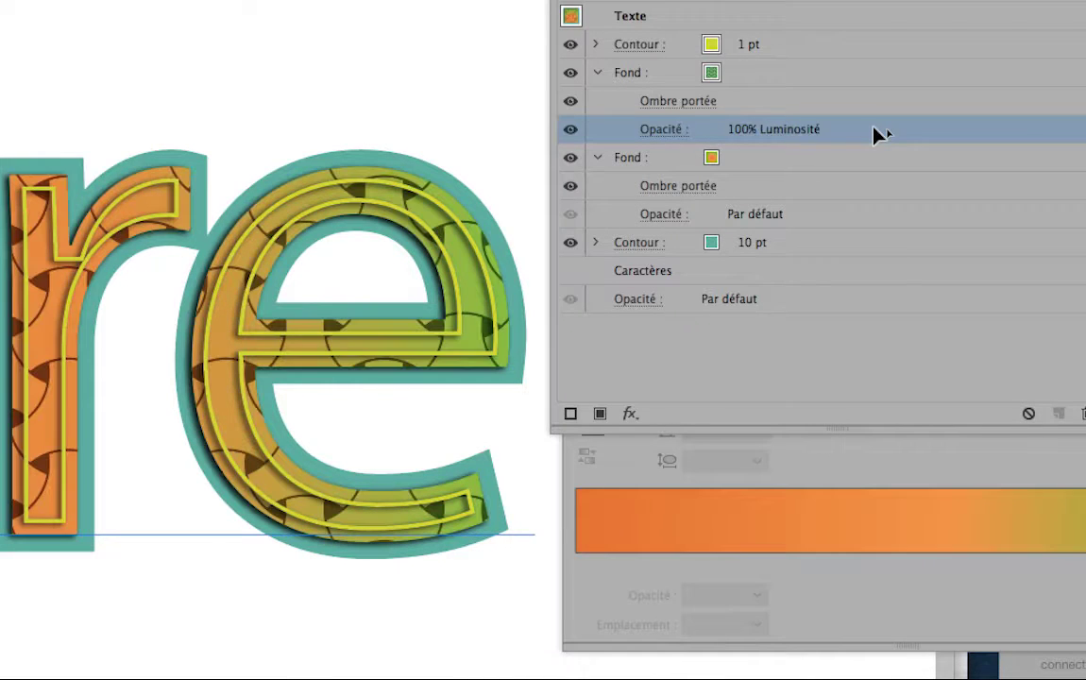
Go back through the upper fill's blending modes, including Couleur, Lumière crue and Eclaircir, and settle on Superposition
key(Up)
key(Up)
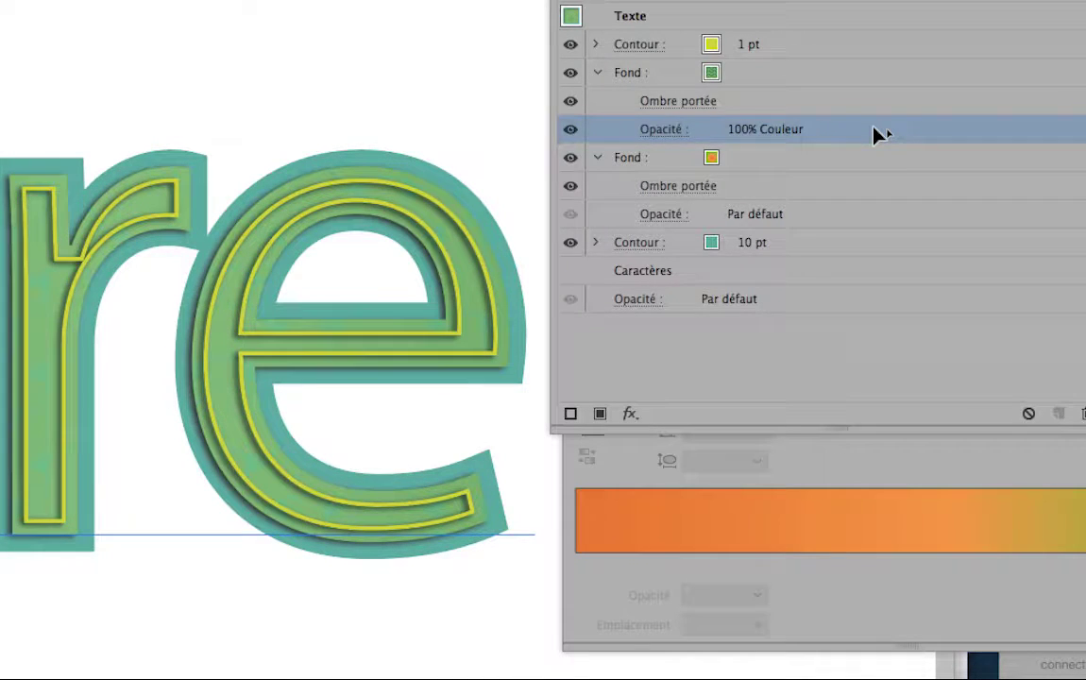
key(Up)
key(Up)
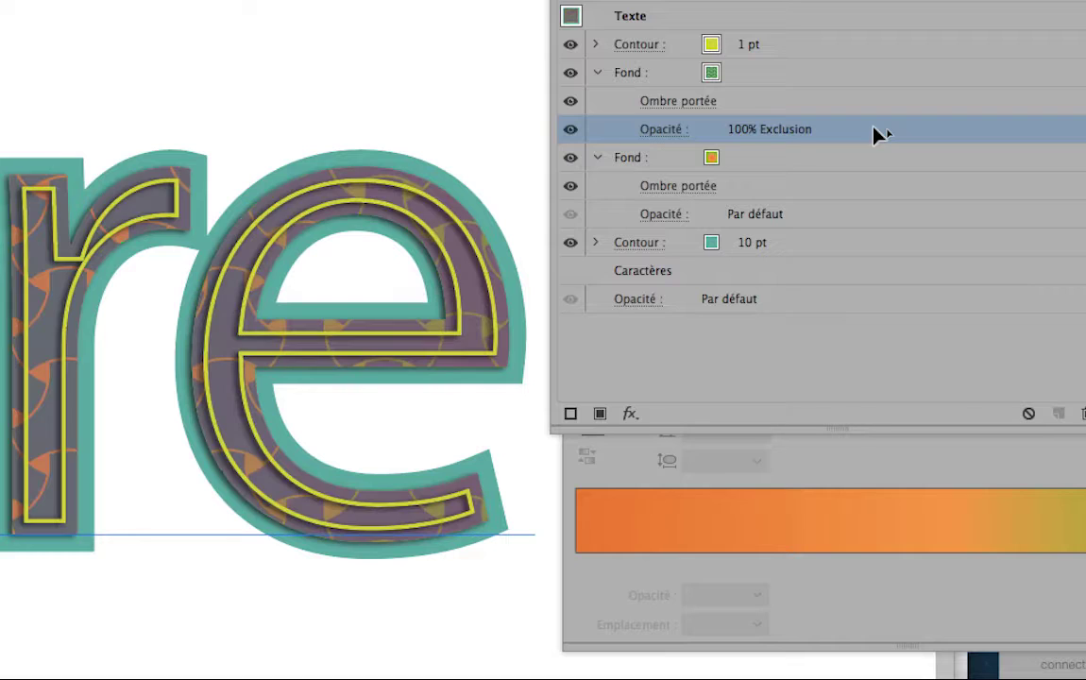
key(Up)
key(Up)
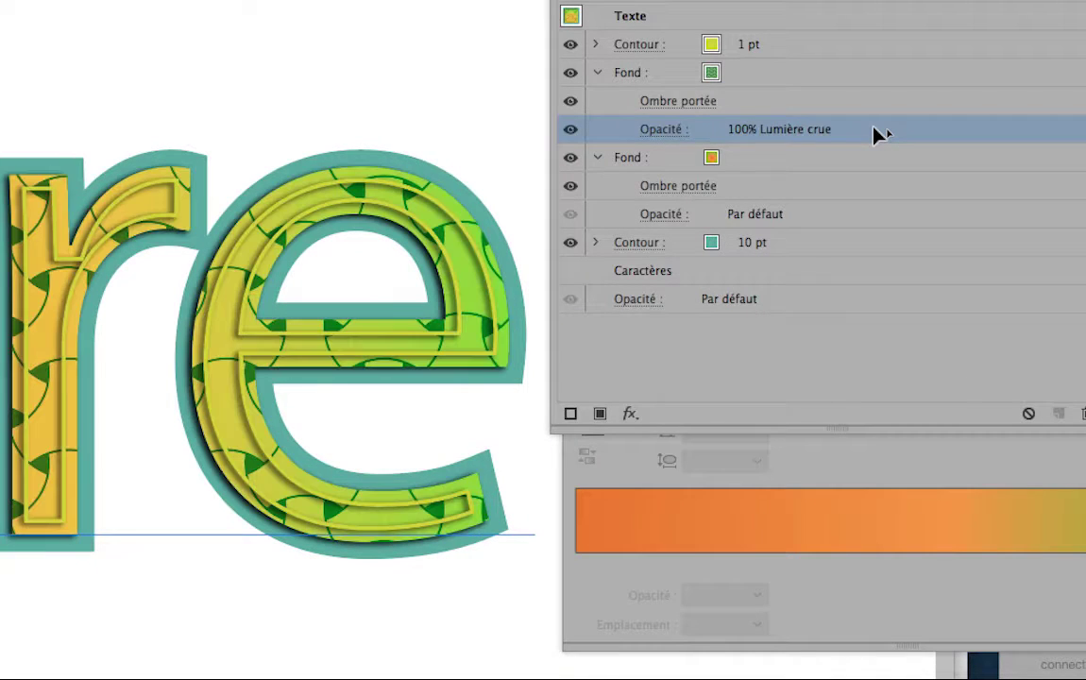
key(Up)
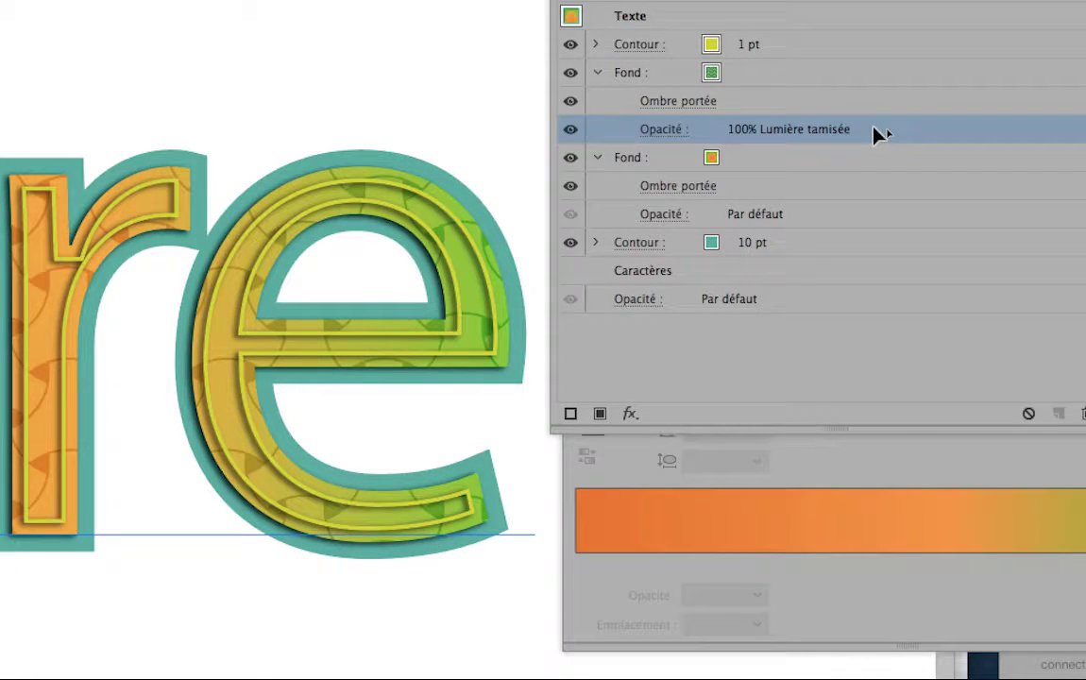
key(Up)
key(Up)
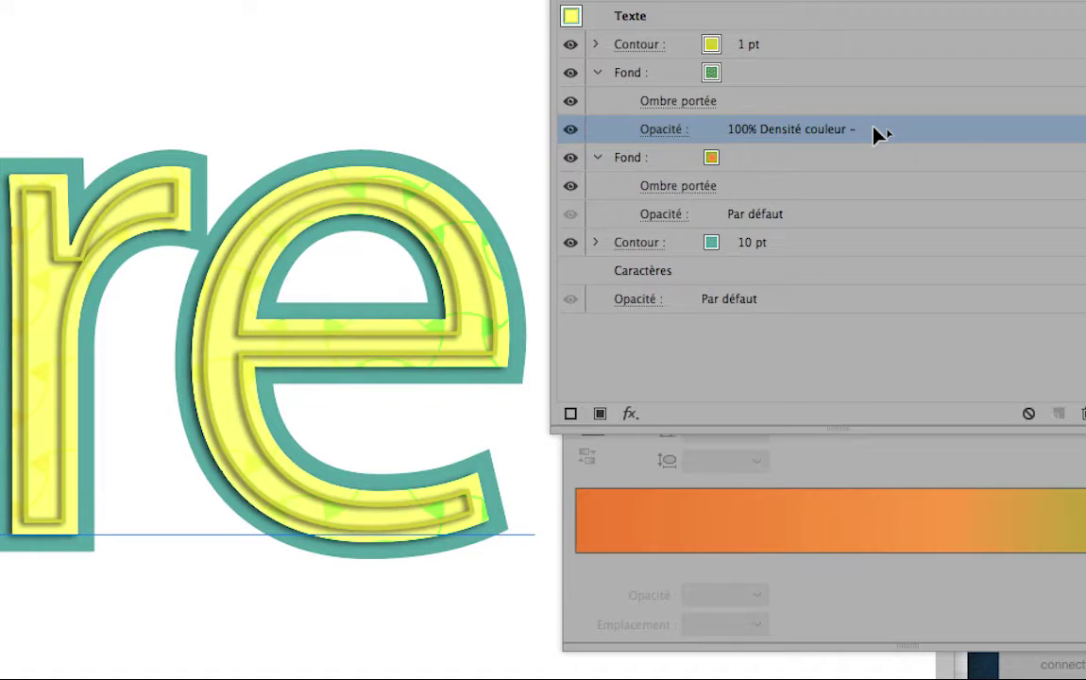
key(Up)
key(Up)
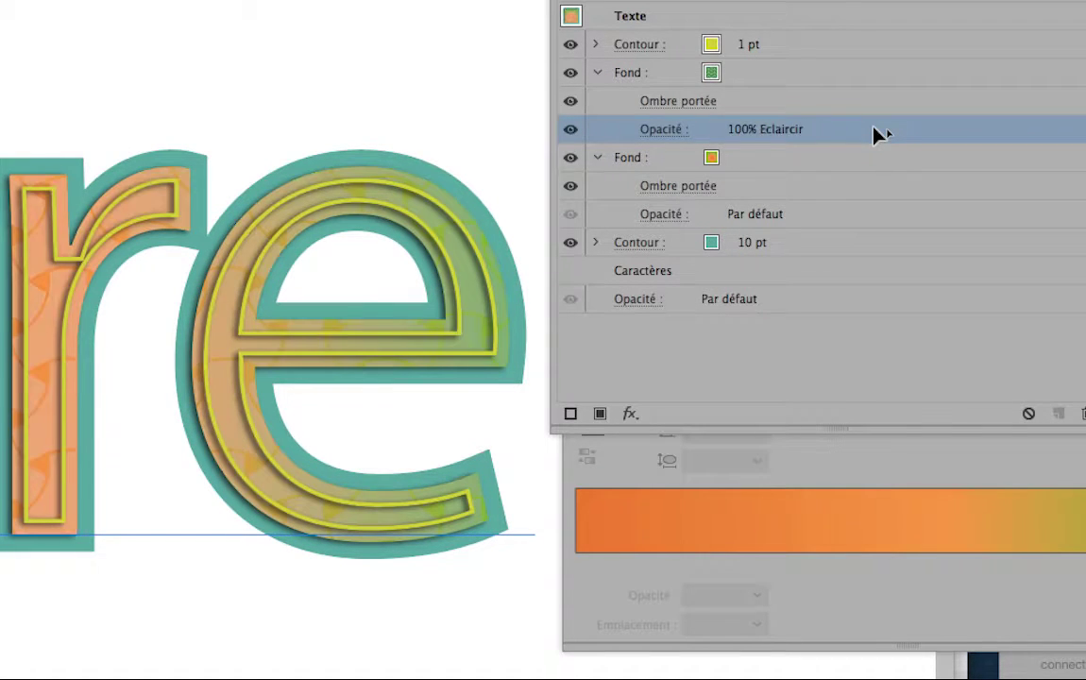
key(Down)
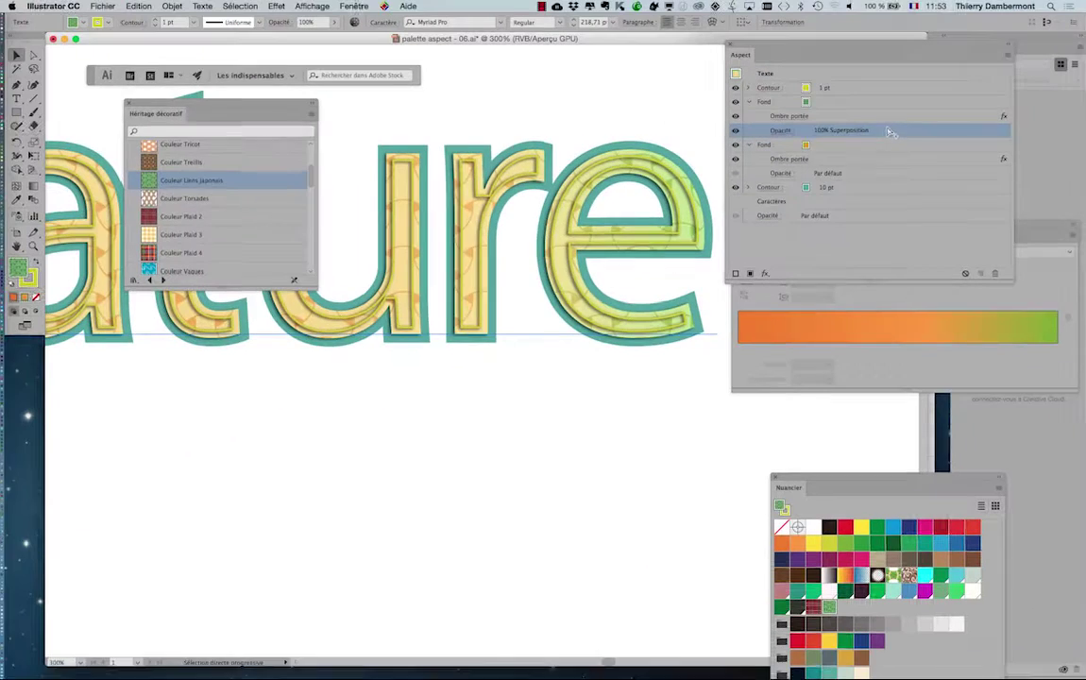
Close the Héritage décoratif library and examine the blended pattern up close on the letters of "nature"
scroll(369, 470, down, 1)
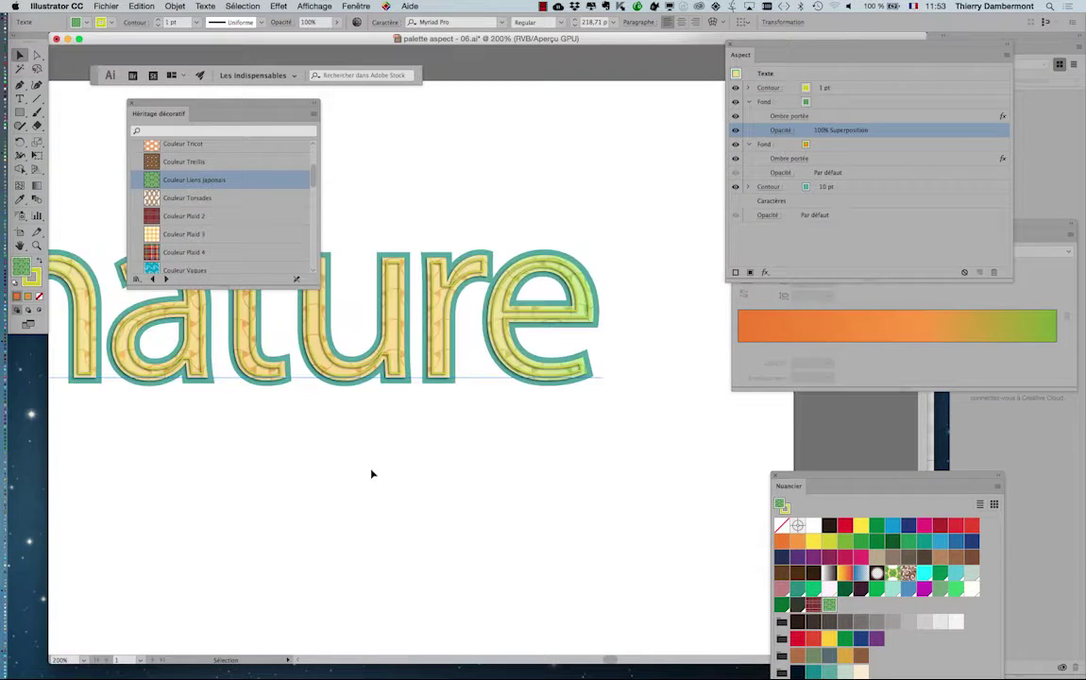
click(132, 106)
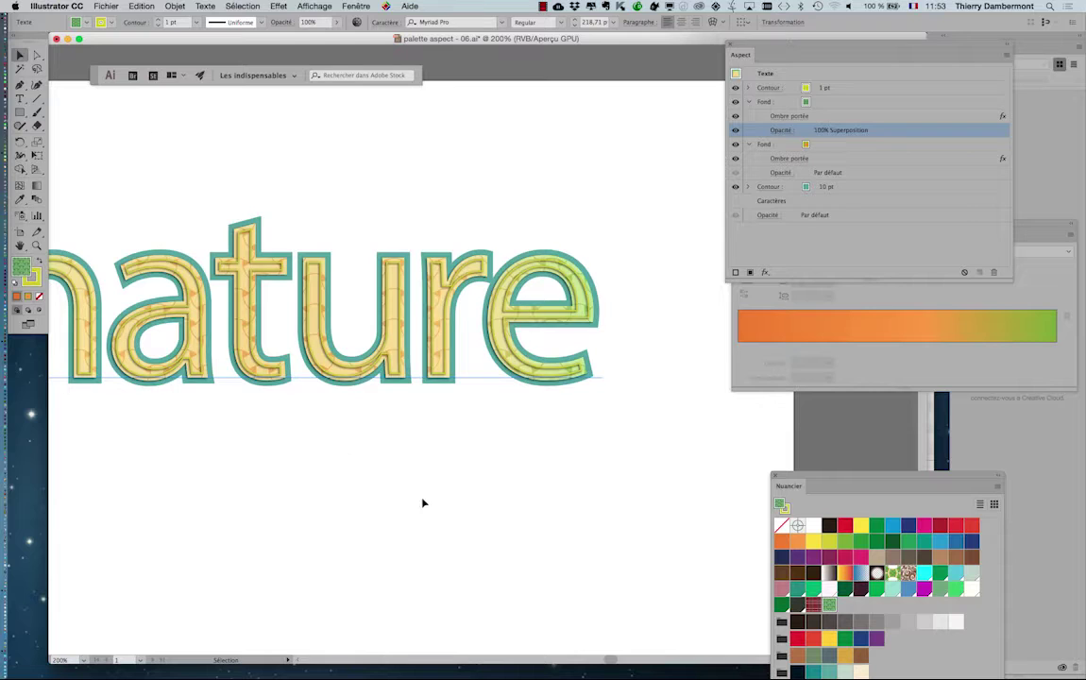
drag(322, 472, 465, 484)
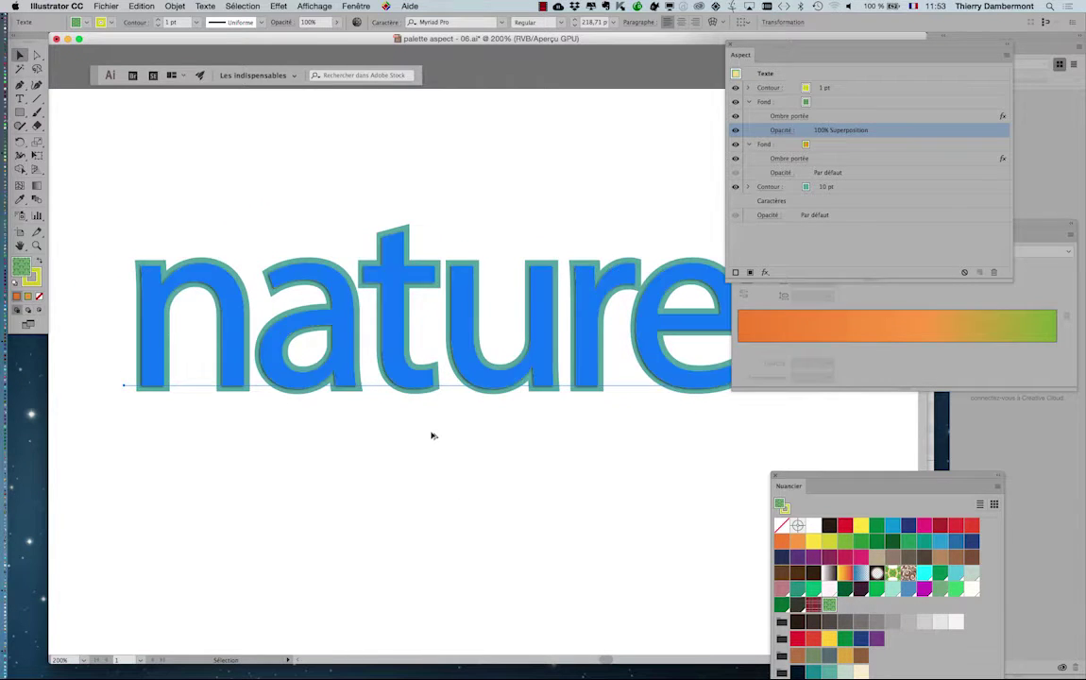
scroll(433, 436, up, 2)
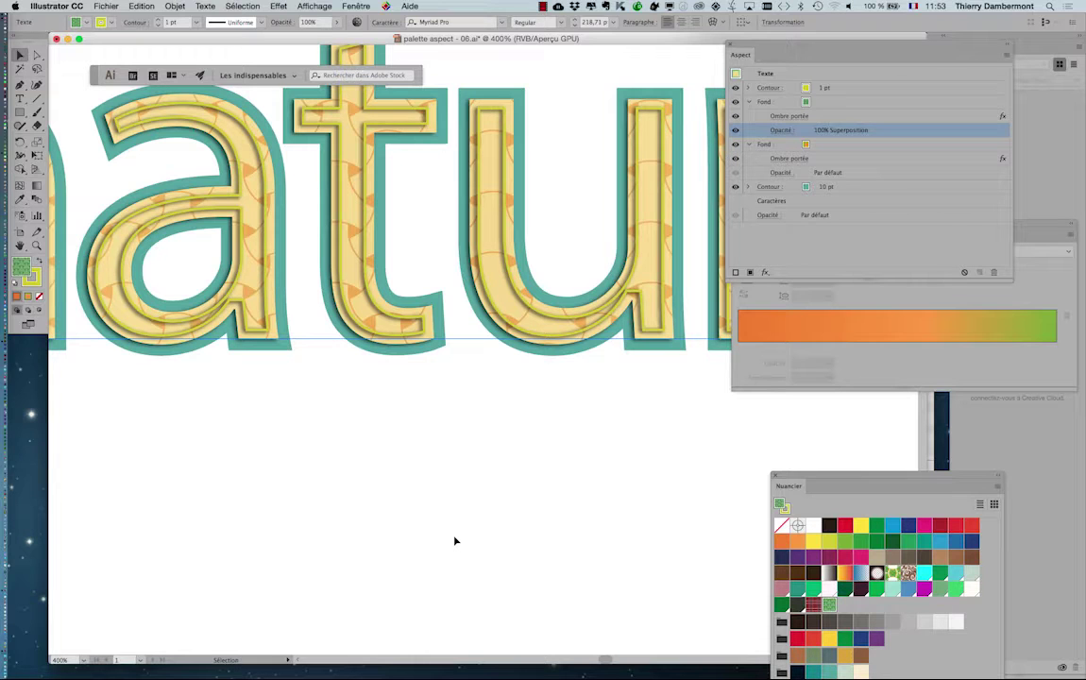
scroll(454, 540, up, 1)
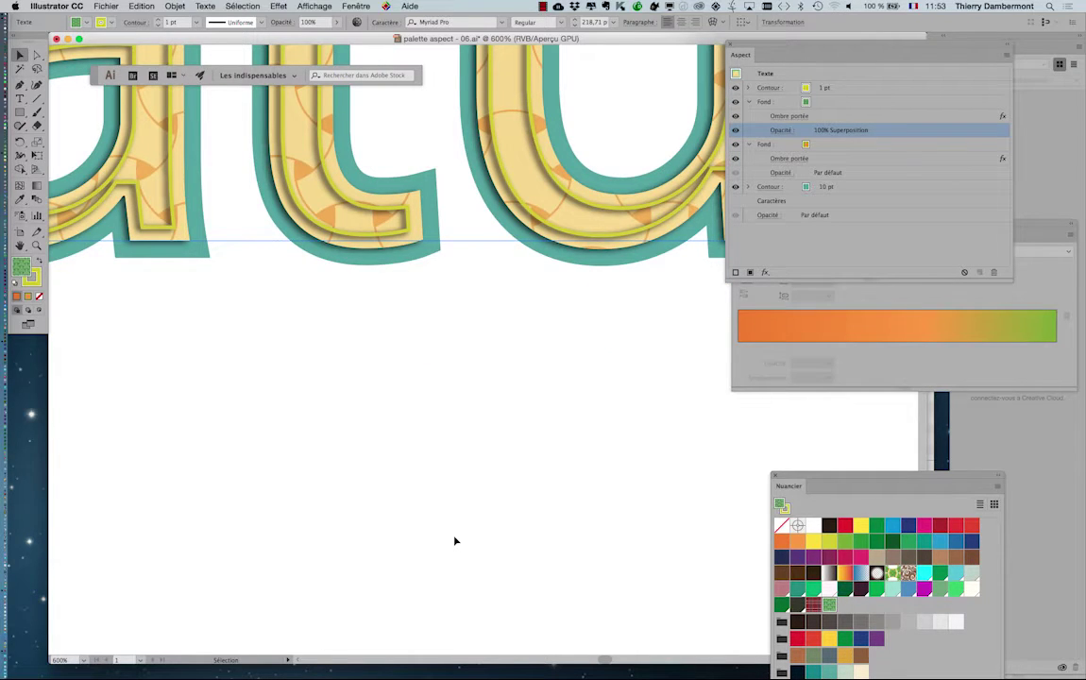
key(space)
drag(458, 529, 437, 623)
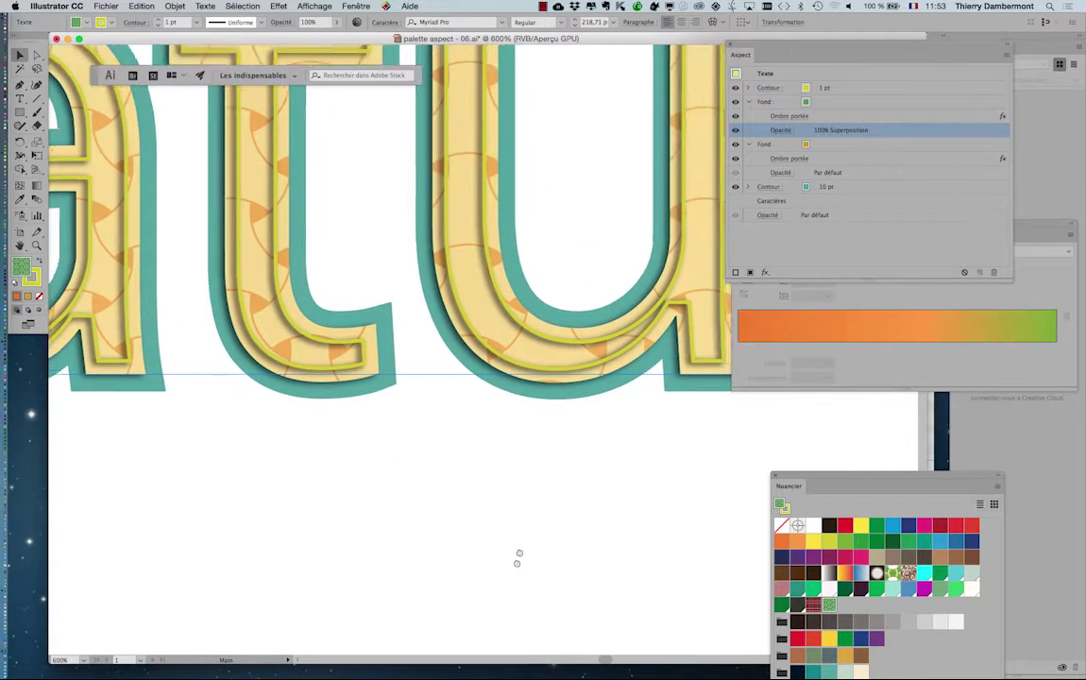